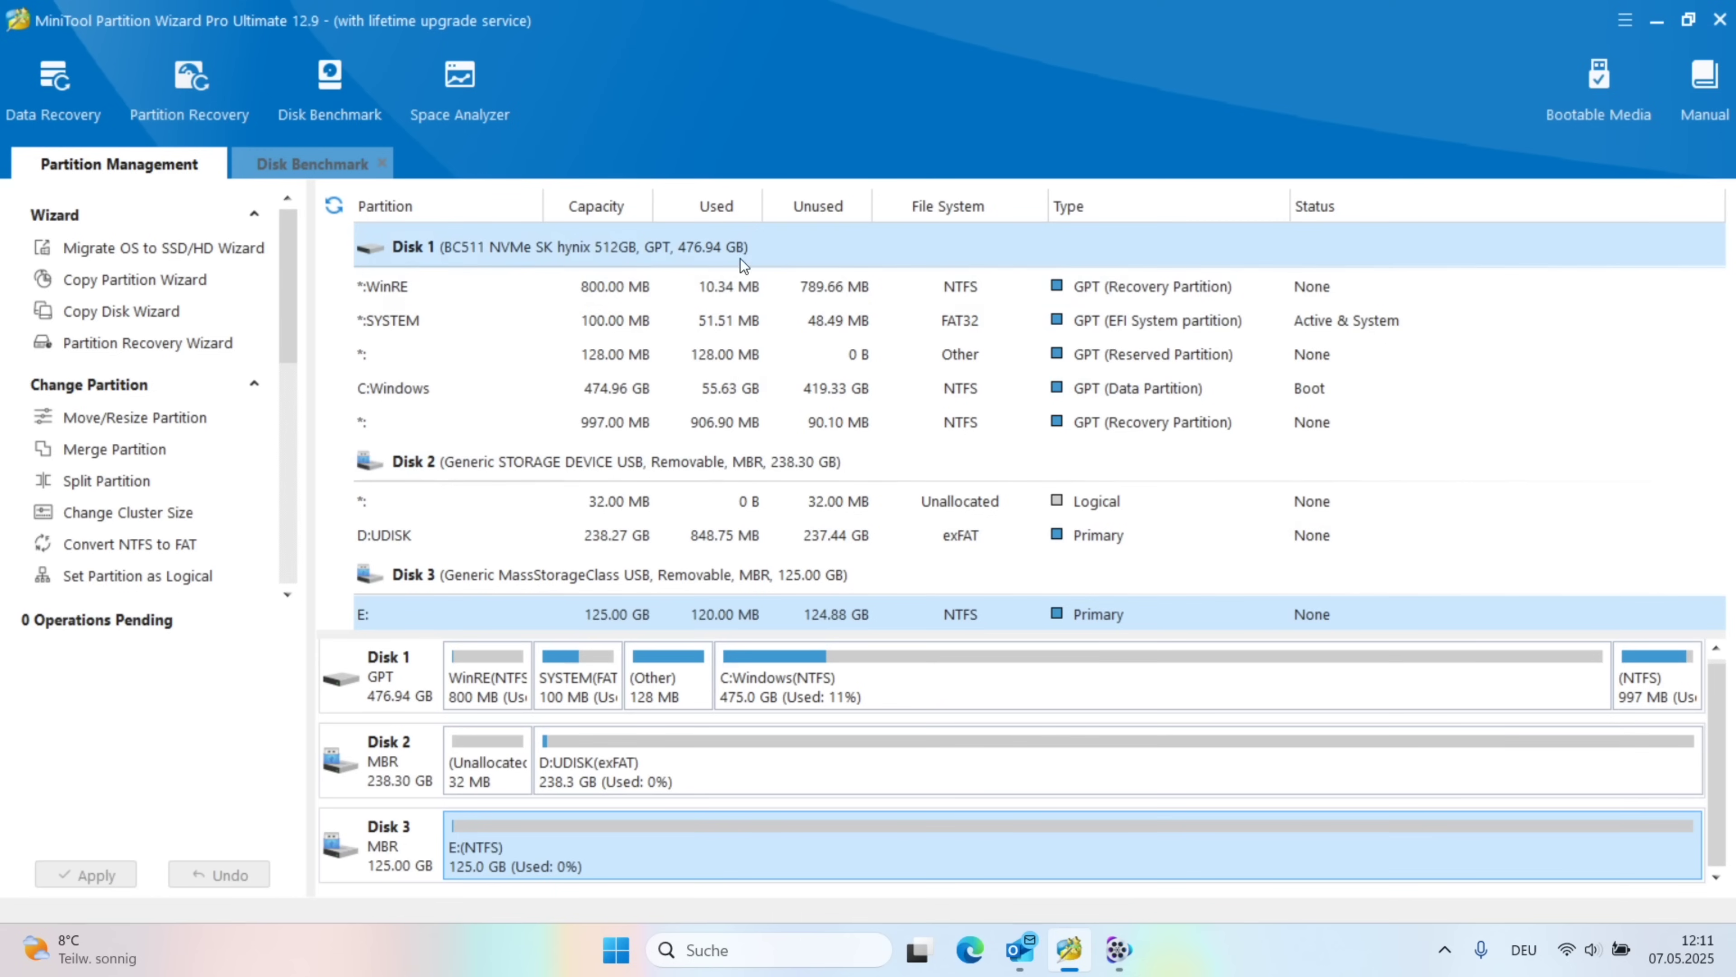
Select Disk 1, Disk 2 and Disk 3 in turn to review the connected drives and their partitions
{"action": "left_click", "coordinate": [407, 245]}
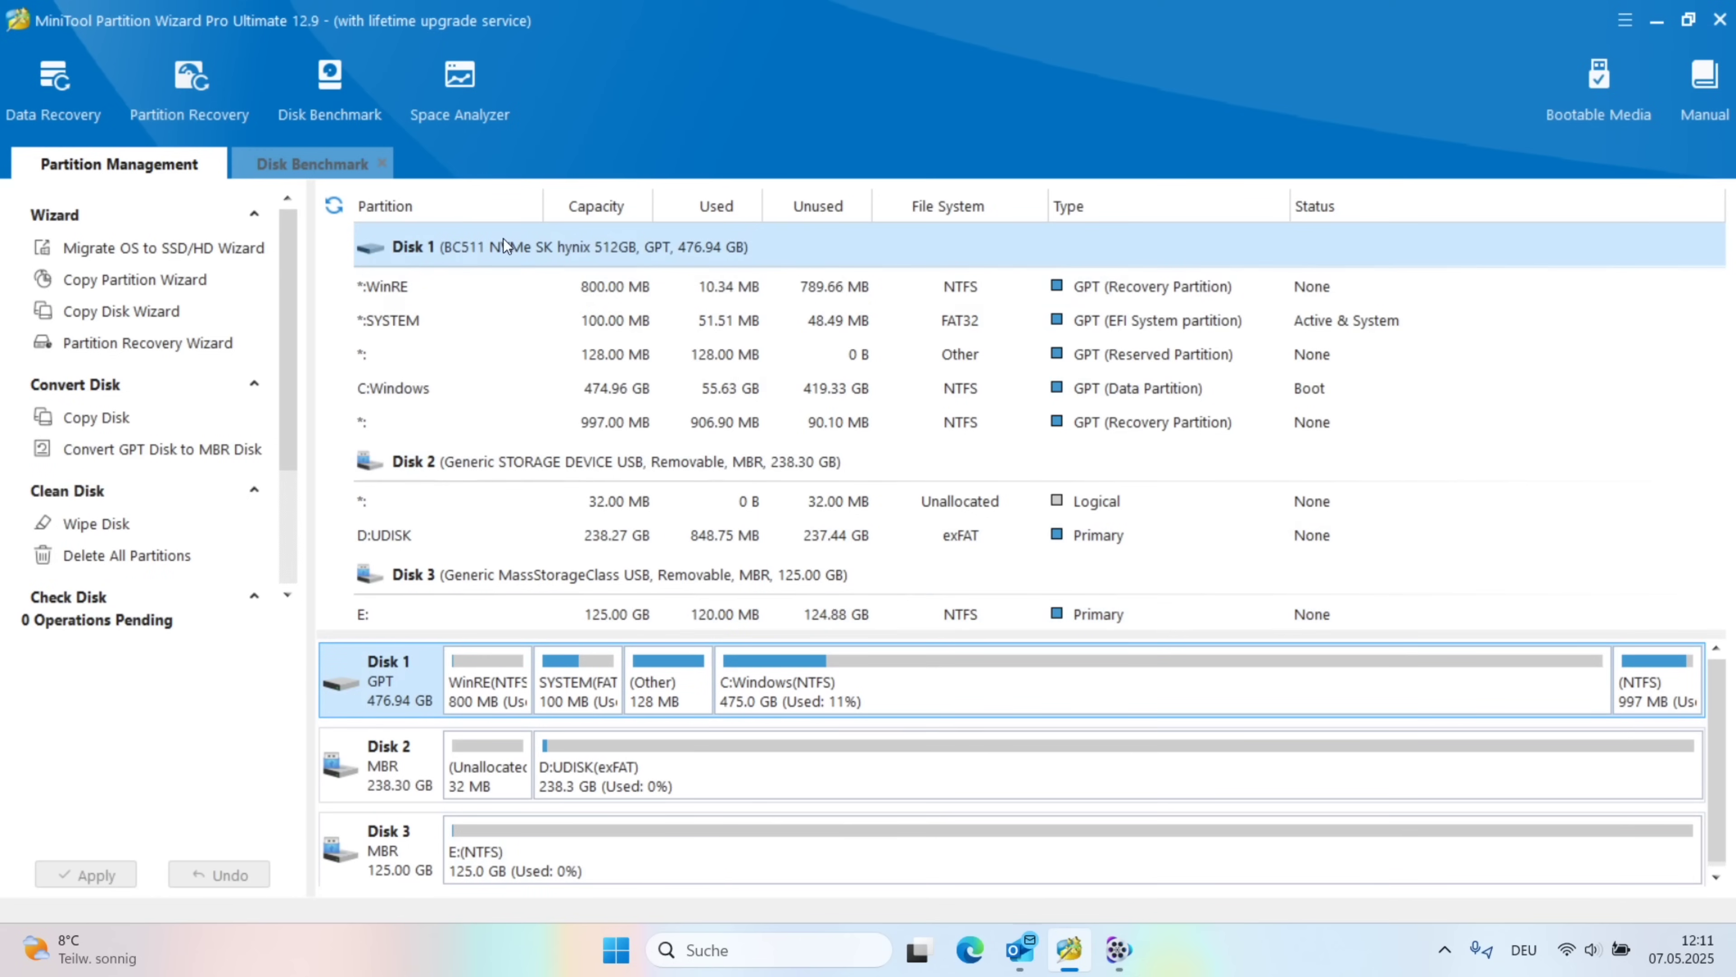
{"action": "left_click", "coordinate": [468, 458]}
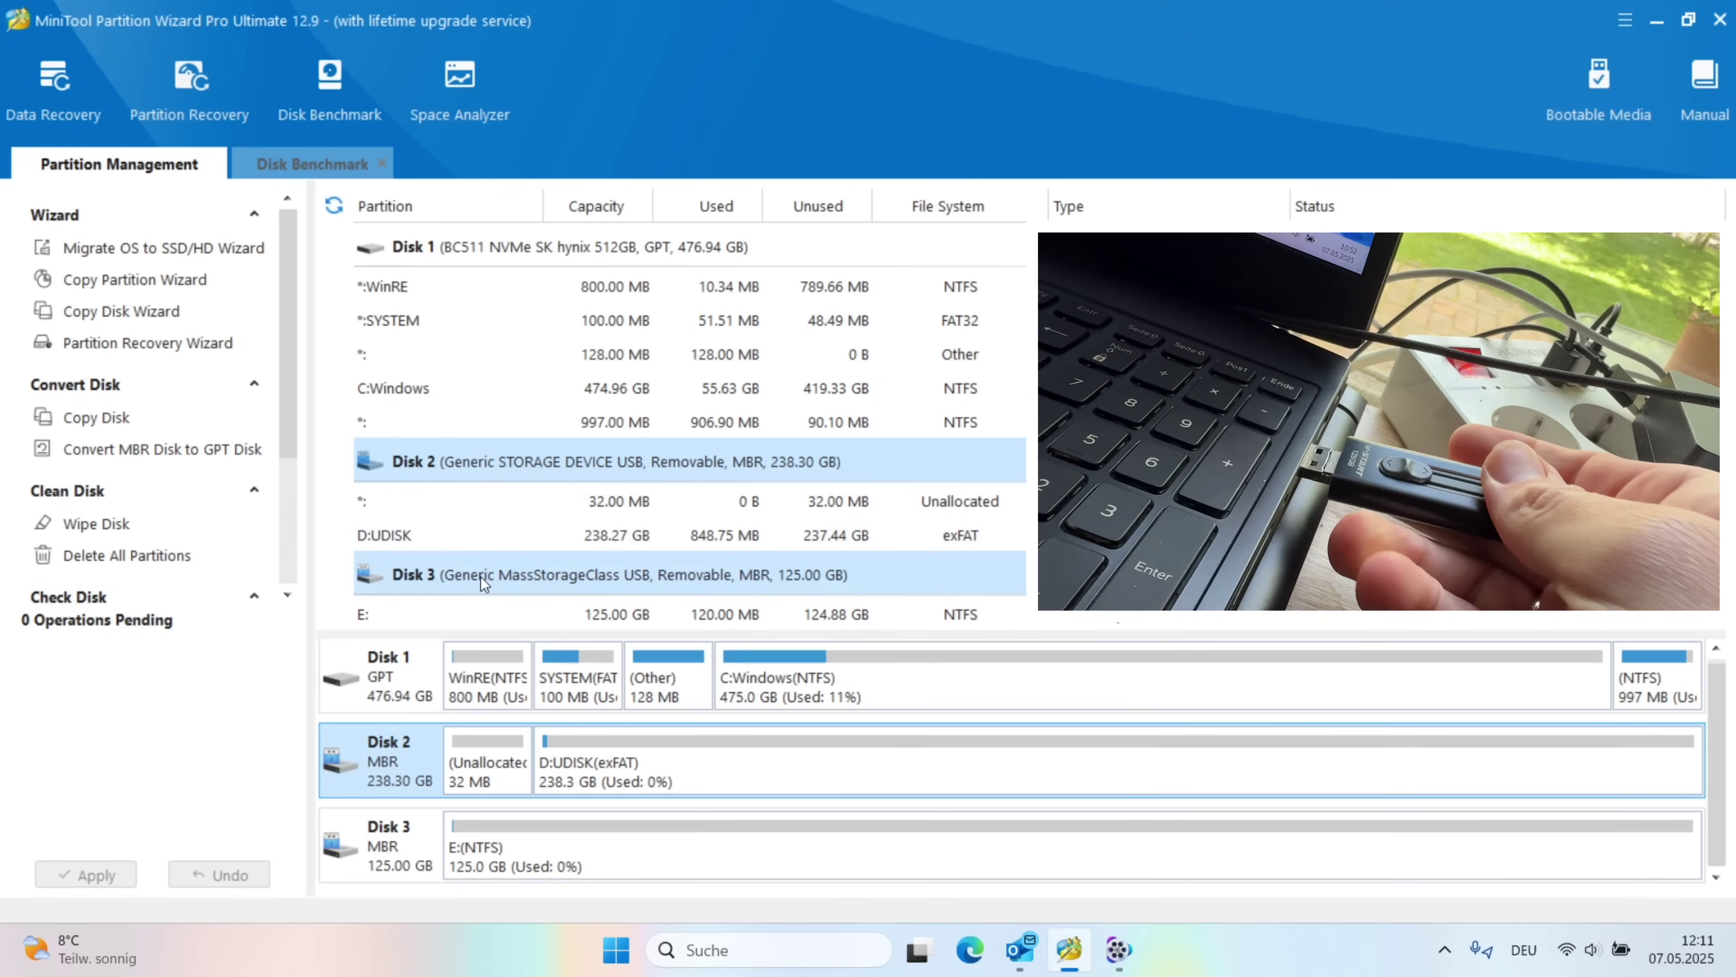
{"action": "left_click", "coordinate": [471, 574]}
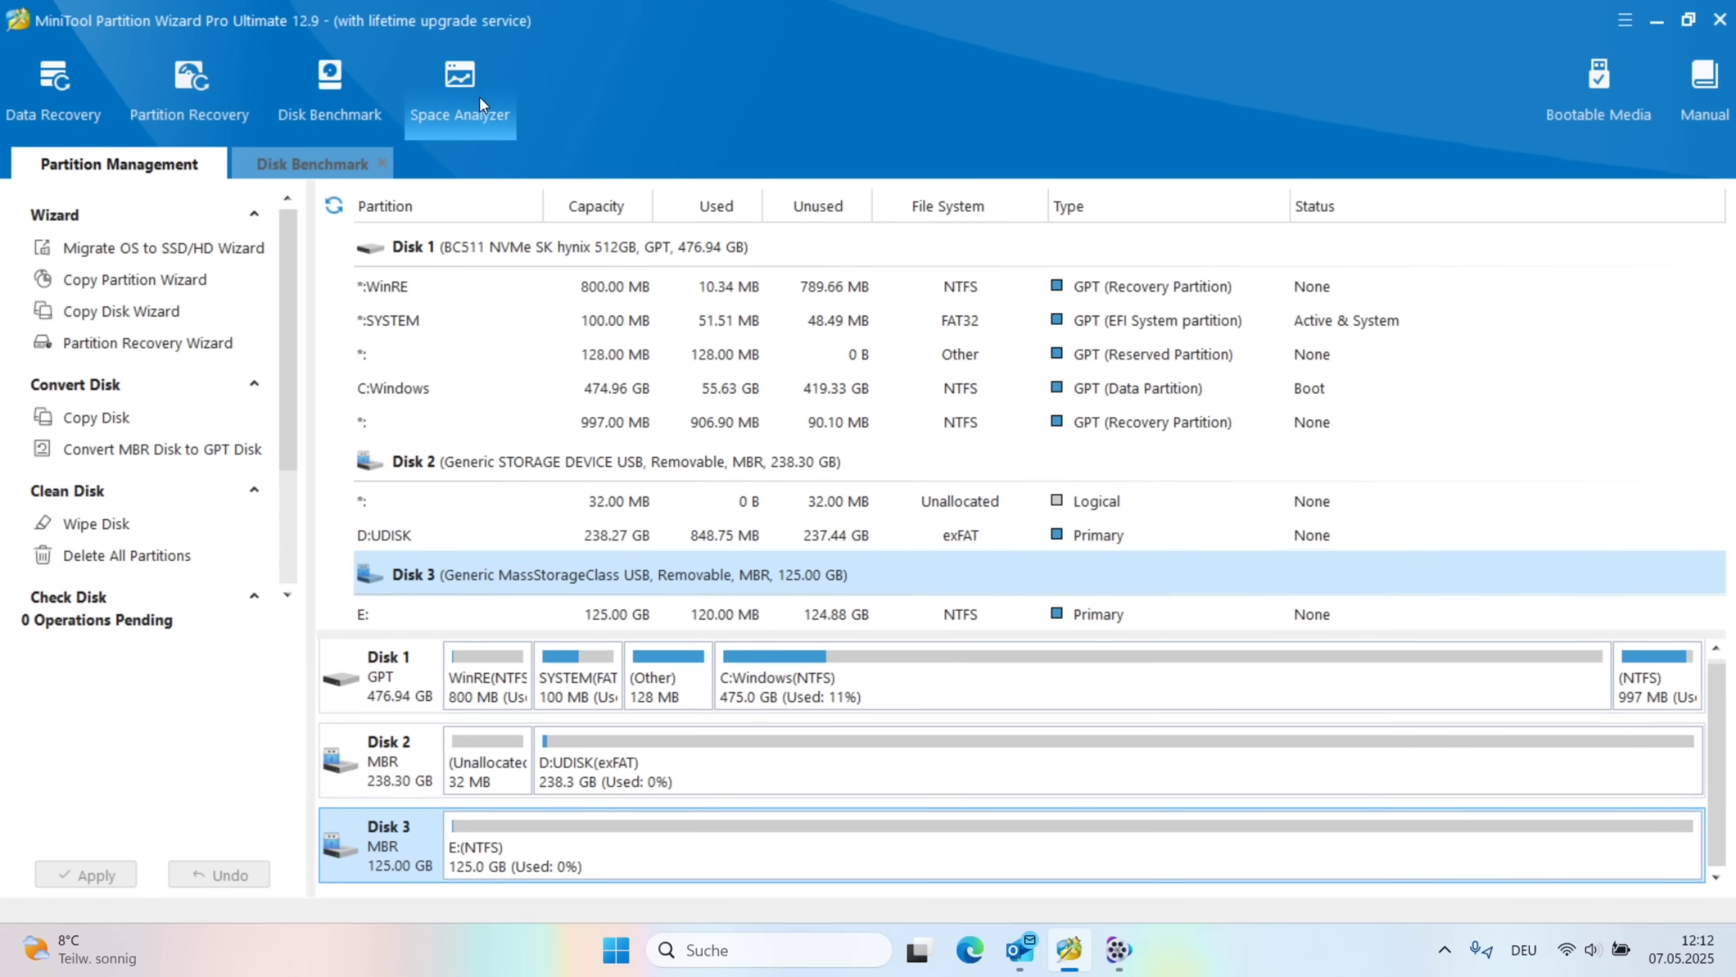
Scan the Recycle Bin with Data Recovery, inspect the Windows (C:) contents and the Lost Files folder, and exit the recovery tool
{"action": "left_click", "coordinate": [48, 94]}
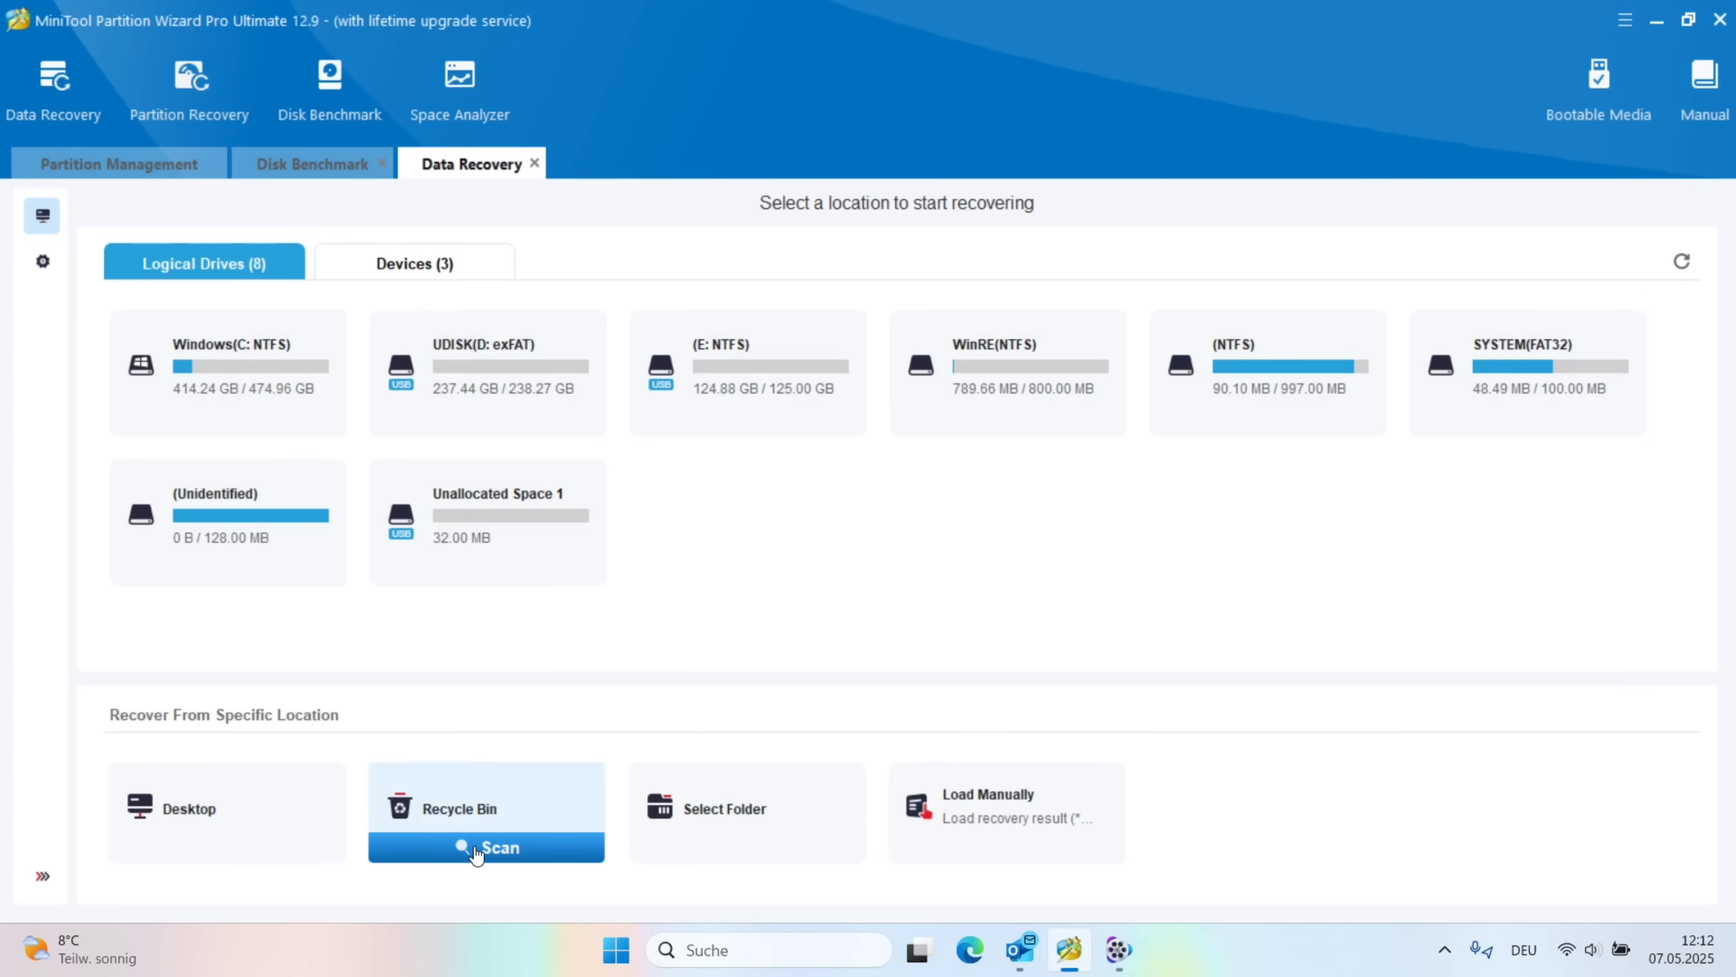
{"action": "left_click", "coordinate": [467, 856]}
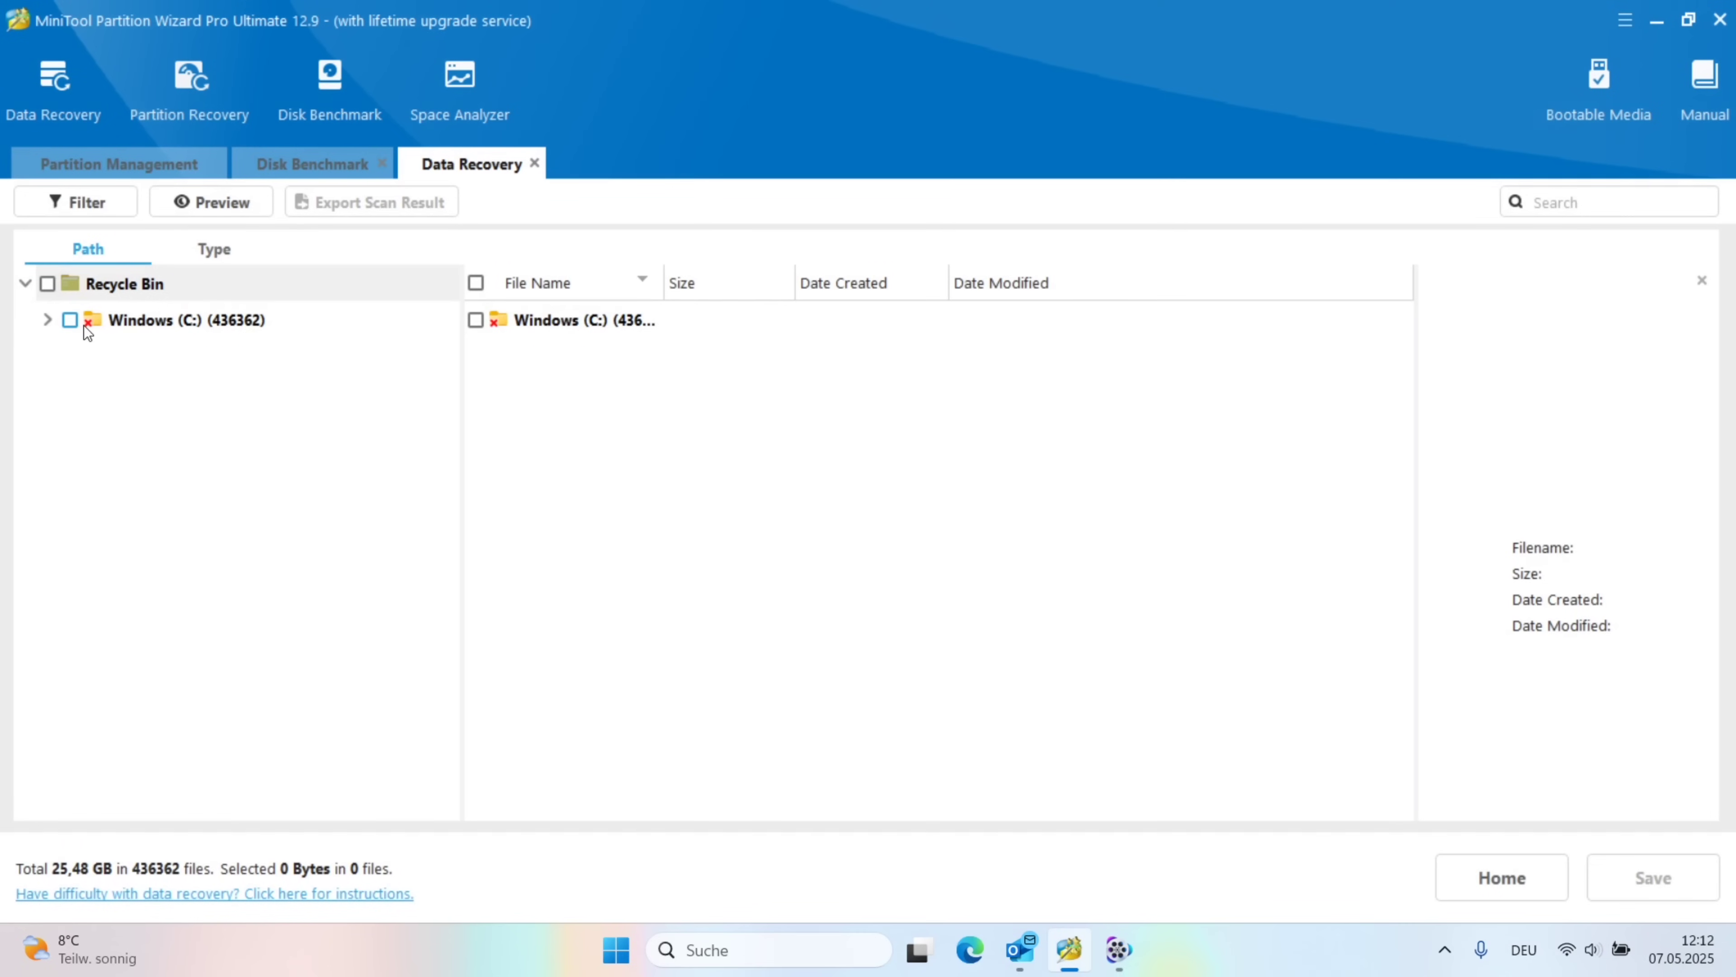
{"action": "left_click", "coordinate": [106, 331]}
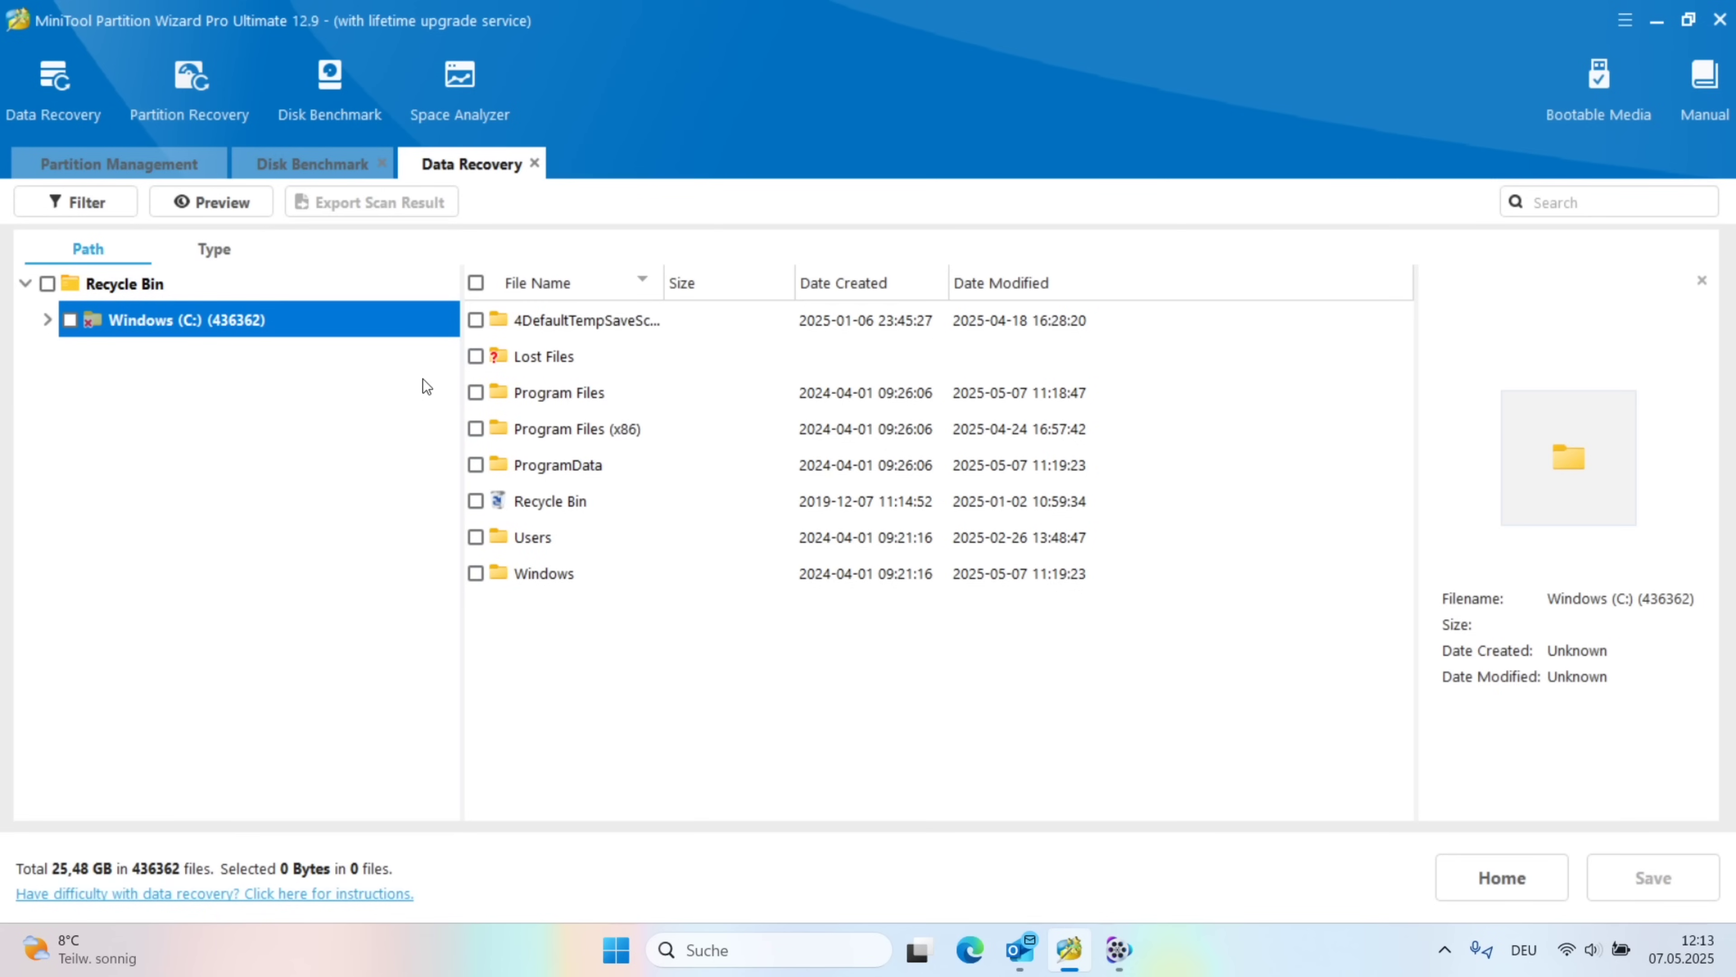
{"action": "left_click", "coordinate": [544, 355]}
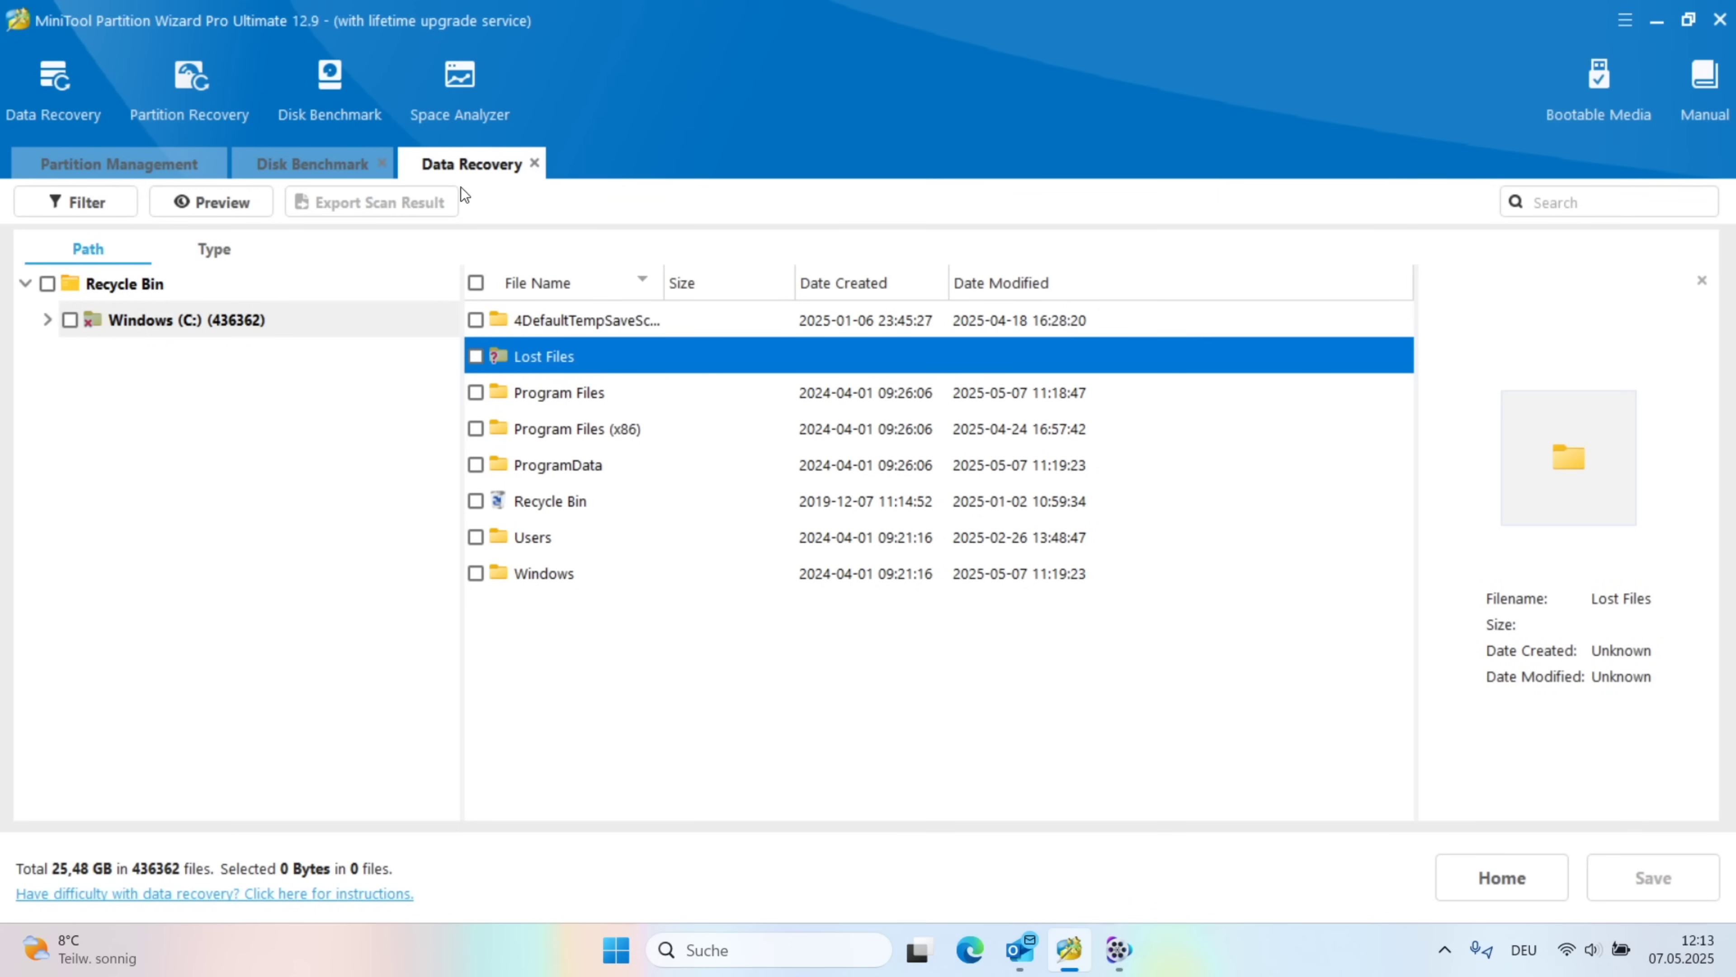
{"action": "left_click", "coordinate": [534, 163]}
{"action": "left_click", "coordinate": [801, 514]}
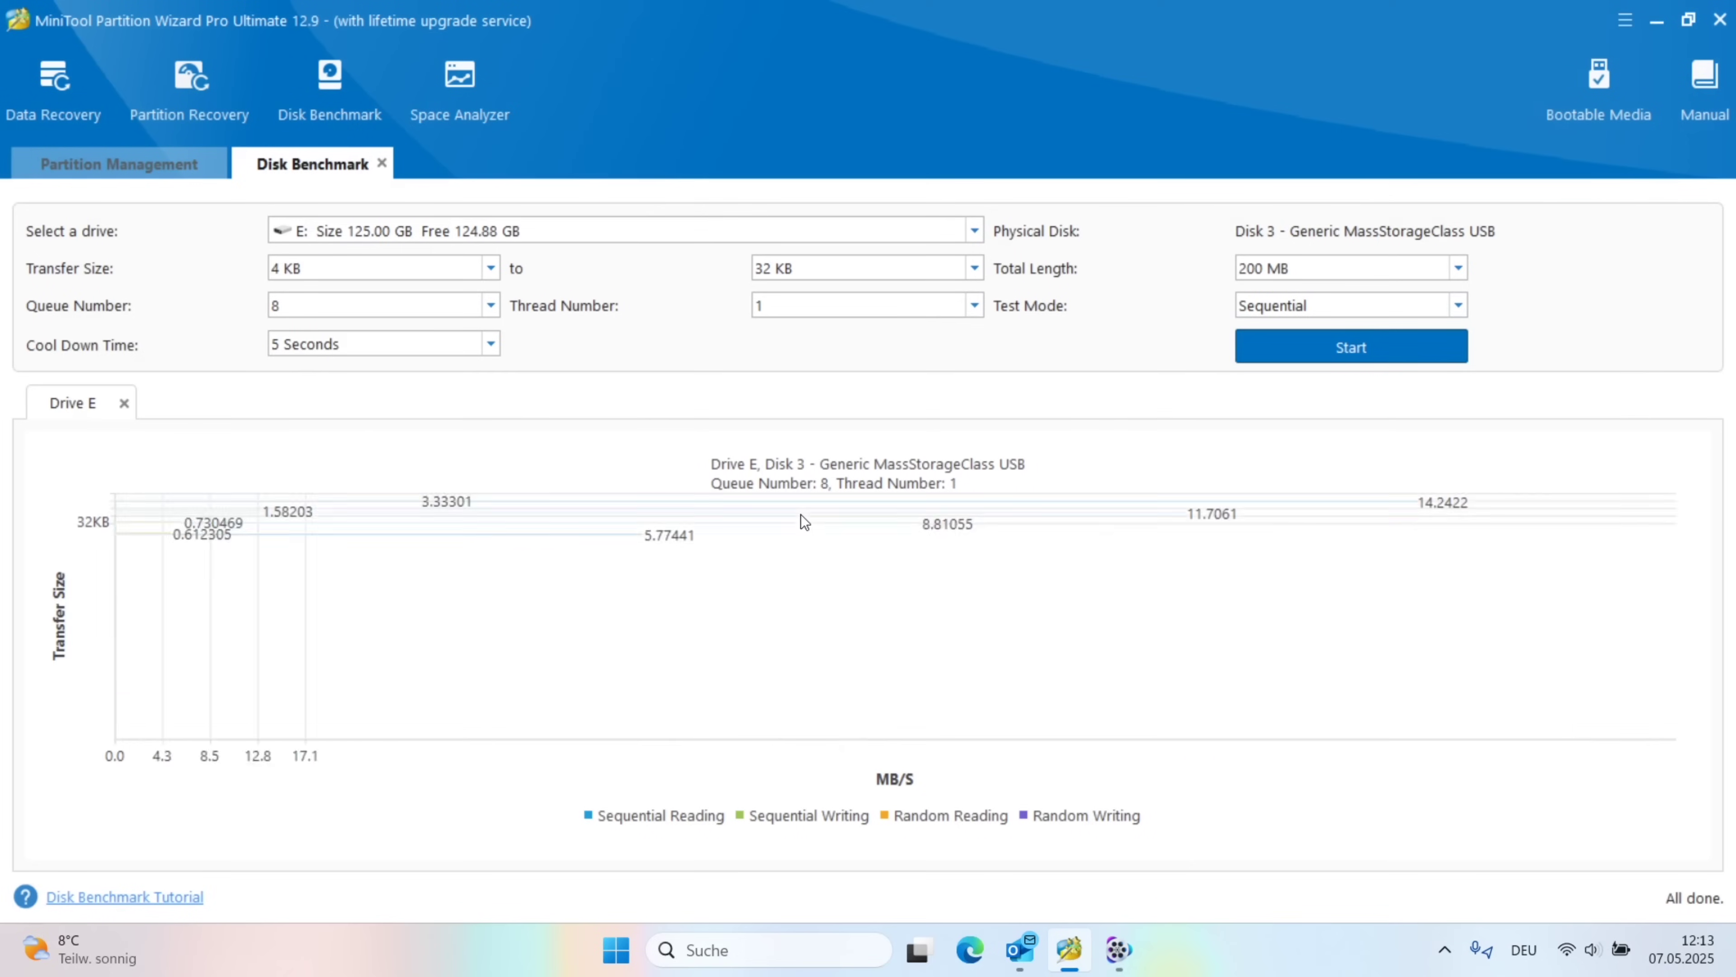
Walk through the Partition Recovery Wizard for Disk 3 up to the scanning range settings, and exit it
{"action": "left_click", "coordinate": [210, 71]}
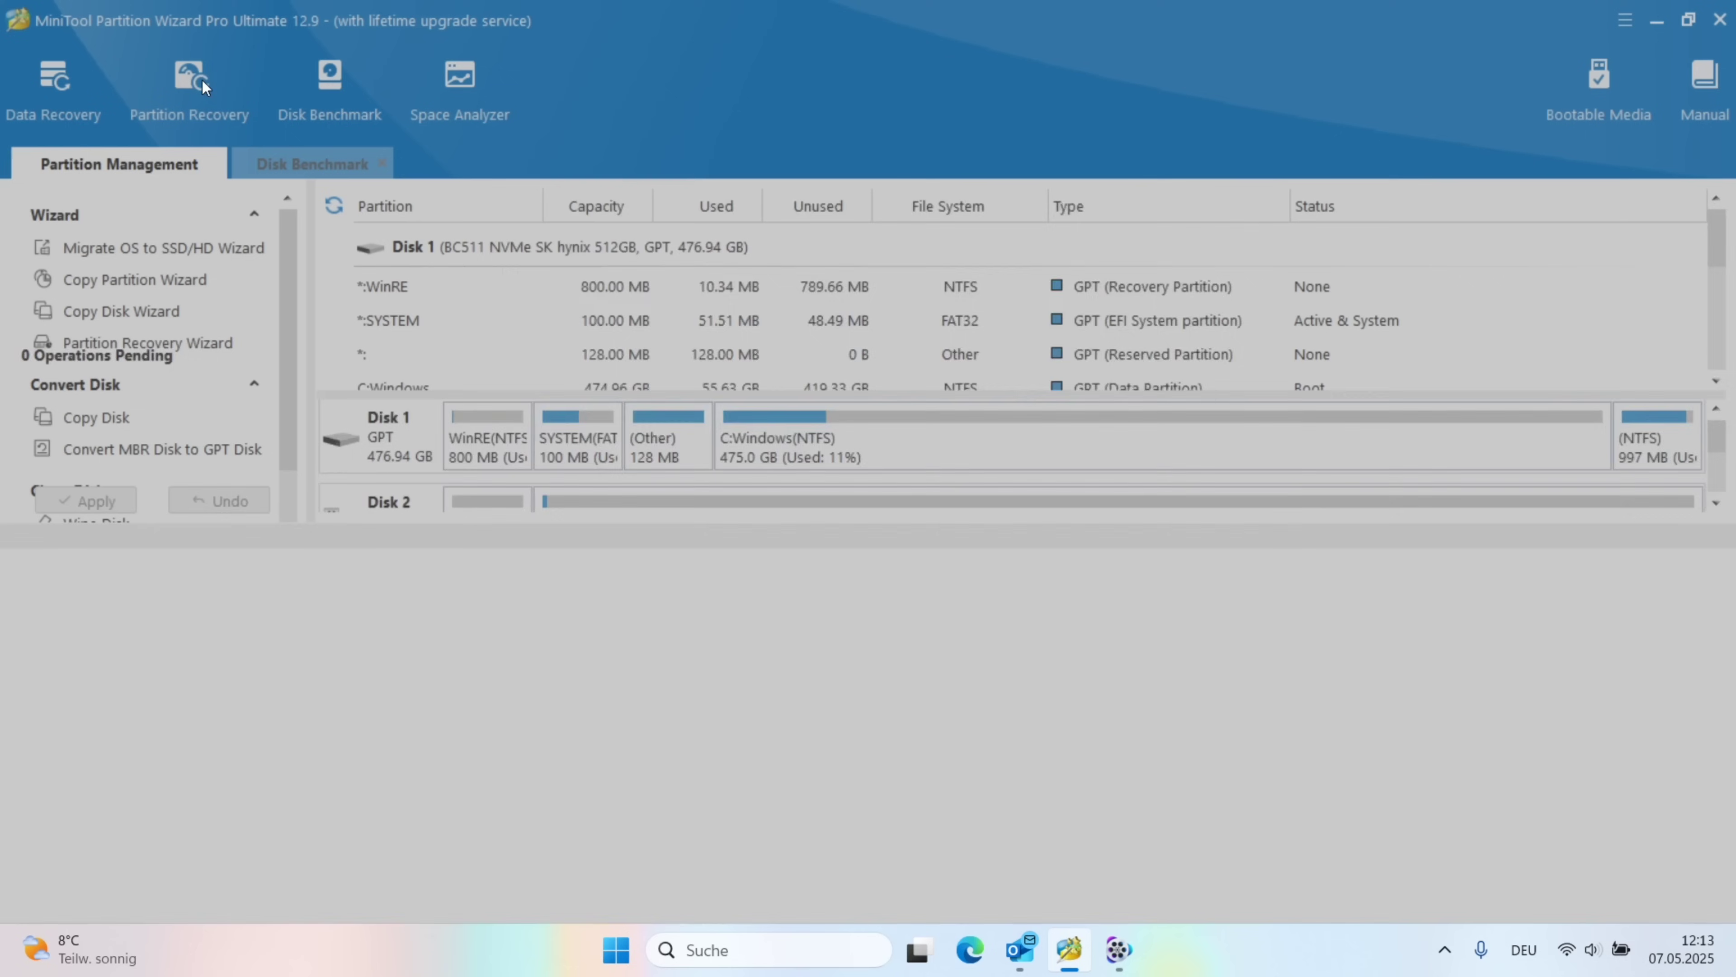
{"action": "left_click", "coordinate": [1113, 775]}
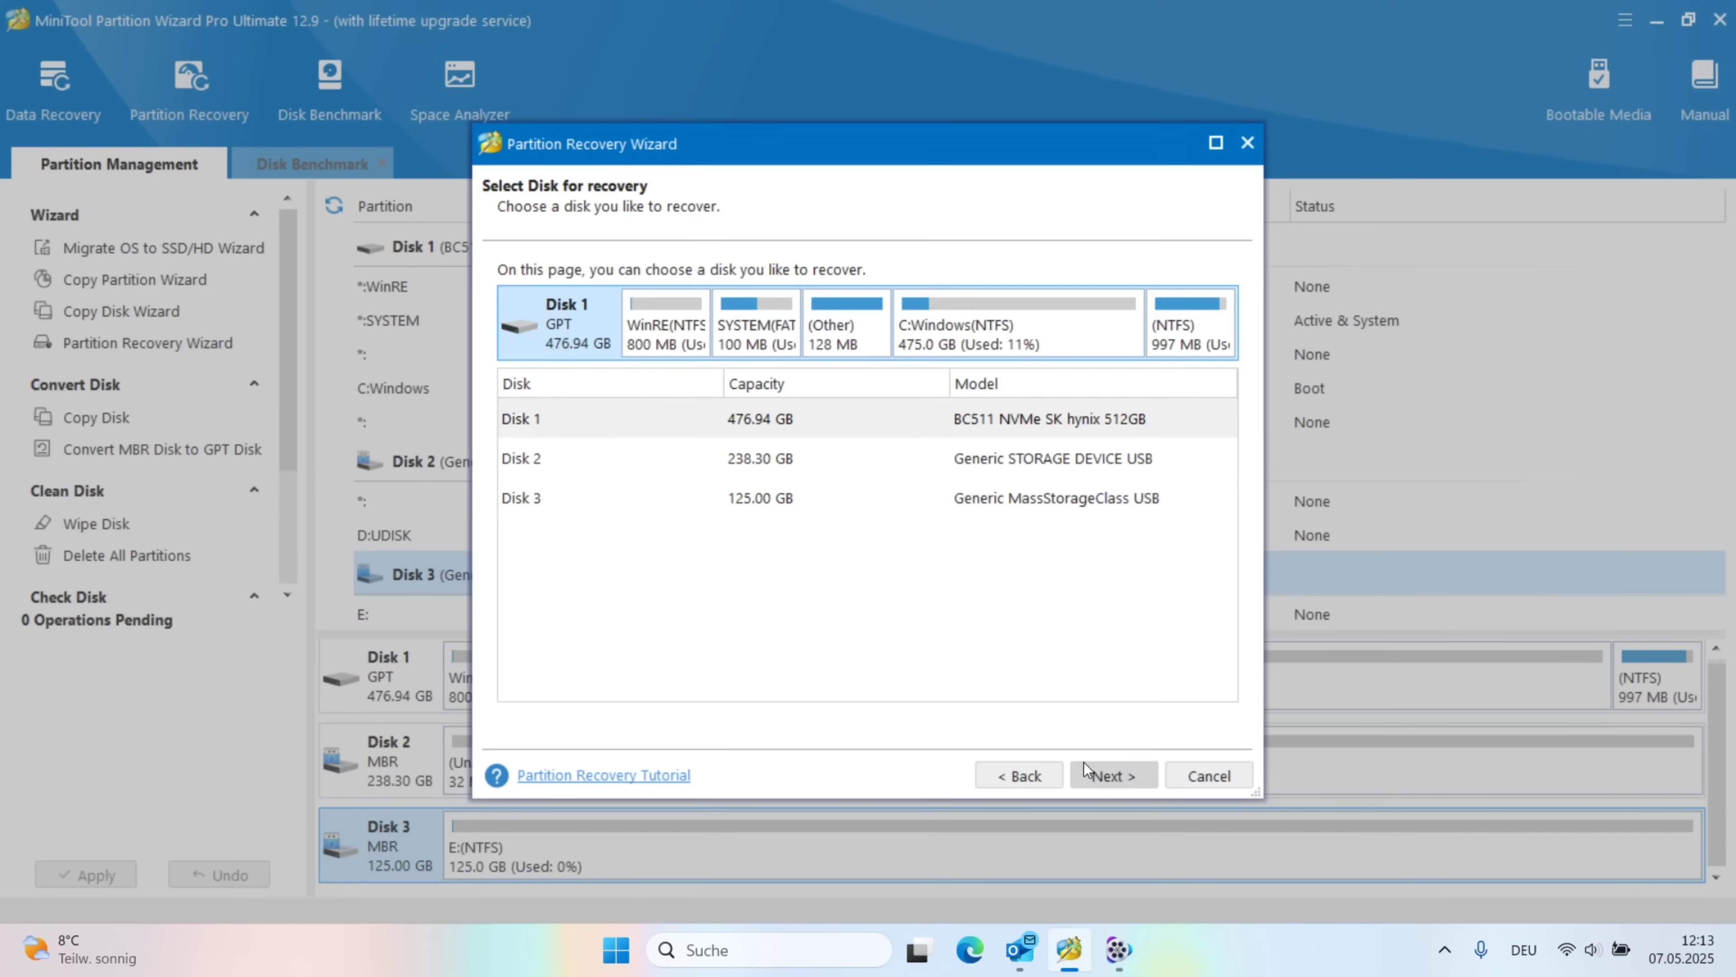
{"action": "left_click", "coordinate": [565, 499]}
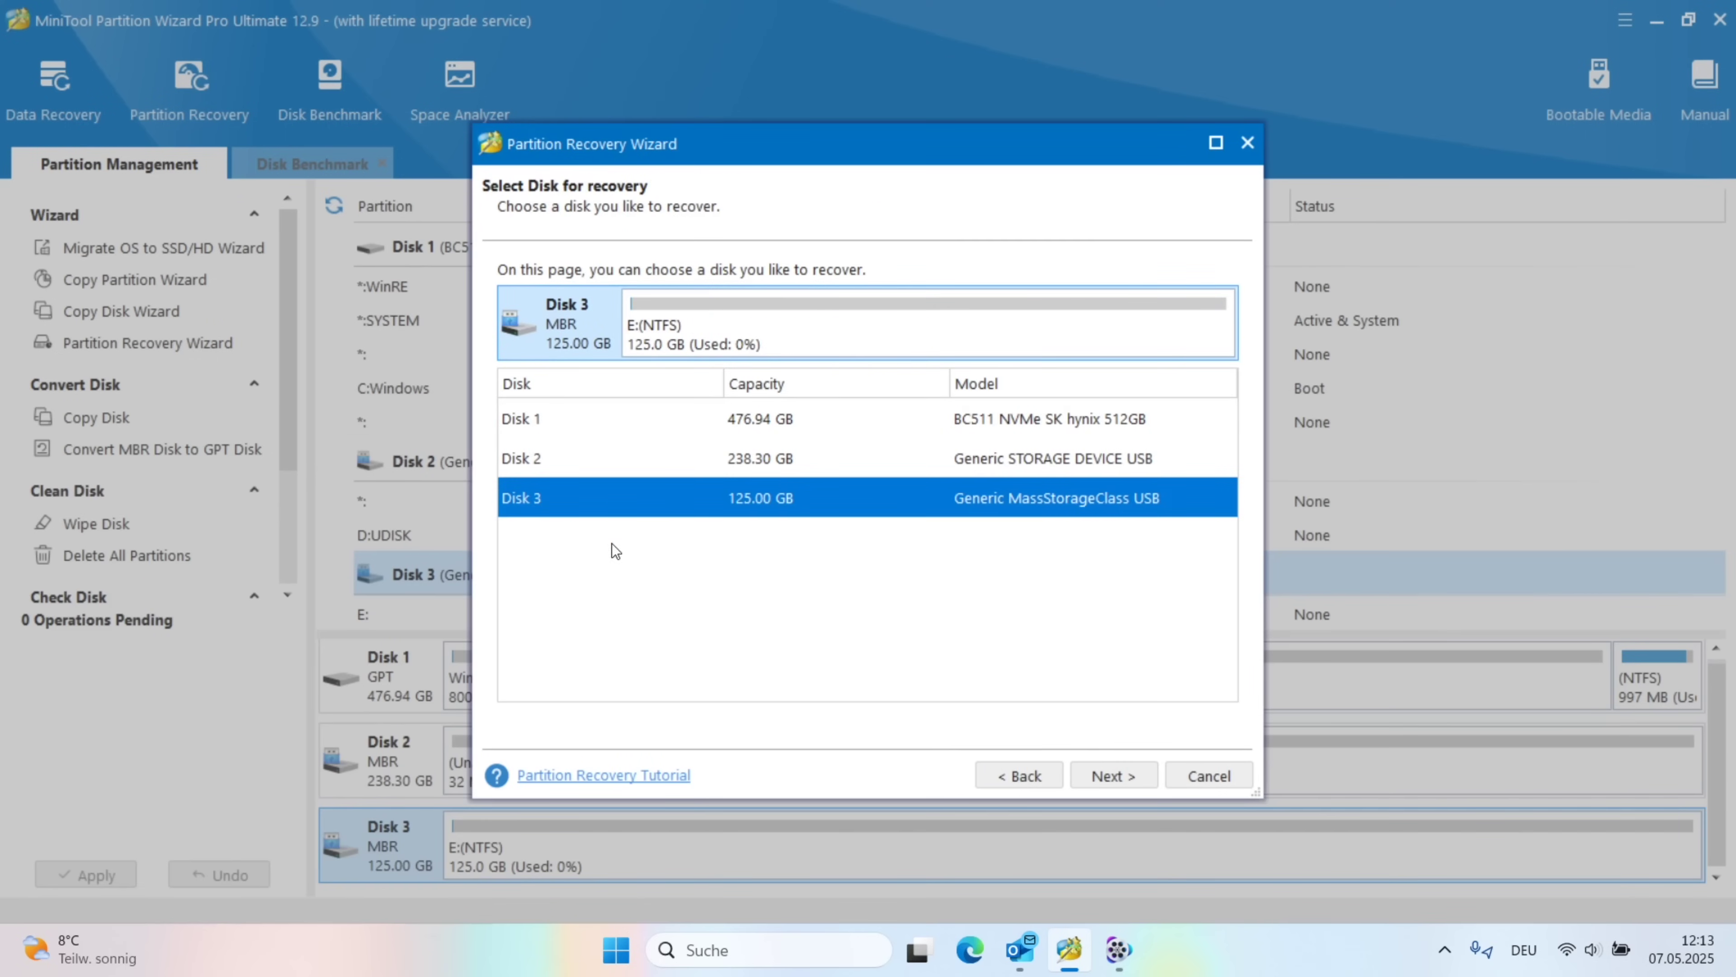
{"action": "left_click", "coordinate": [1104, 773]}
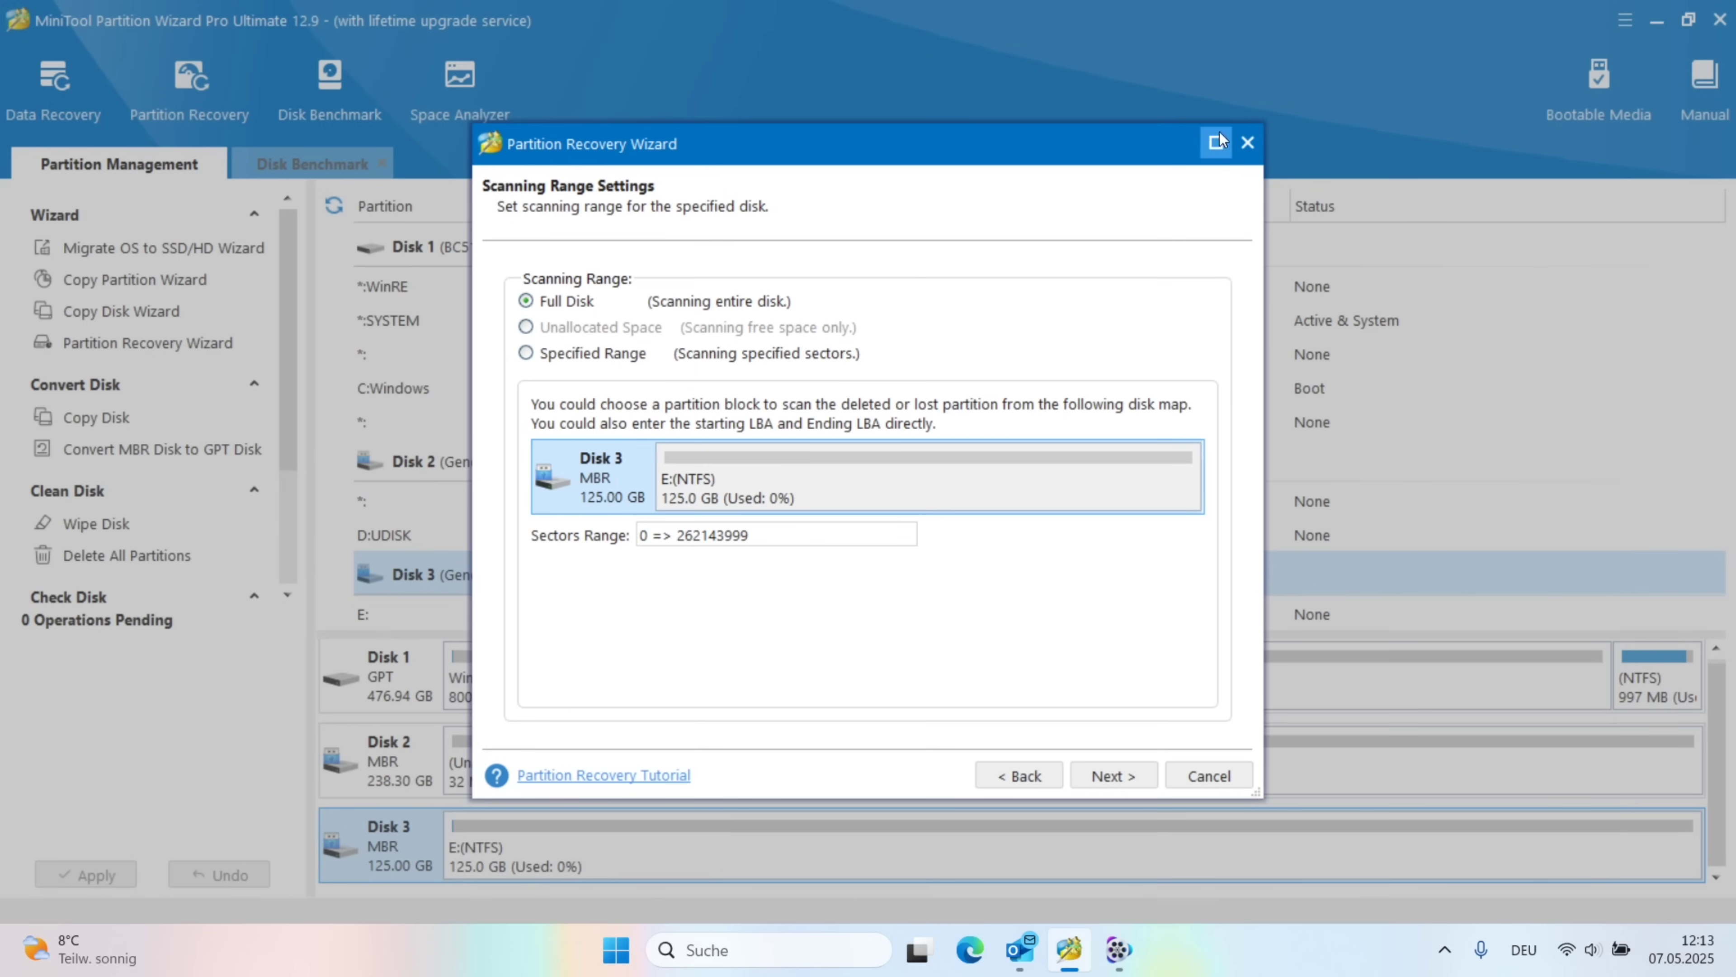
{"action": "left_click", "coordinate": [1244, 144]}
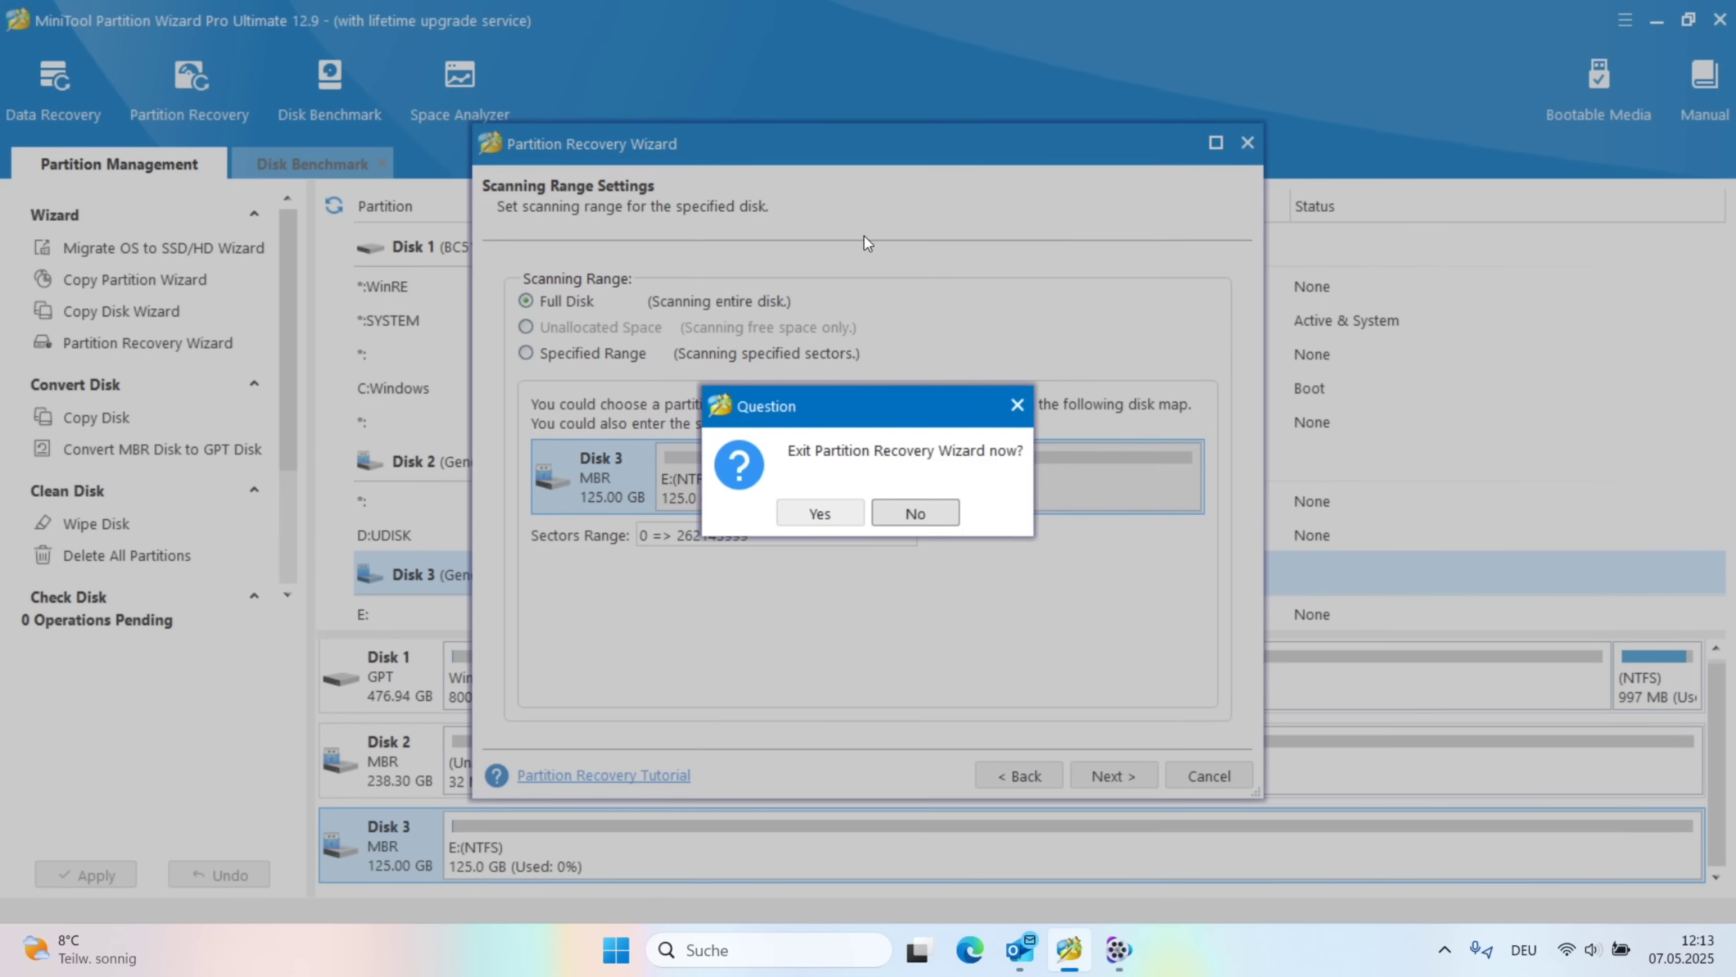
{"action": "left_click", "coordinate": [856, 505]}
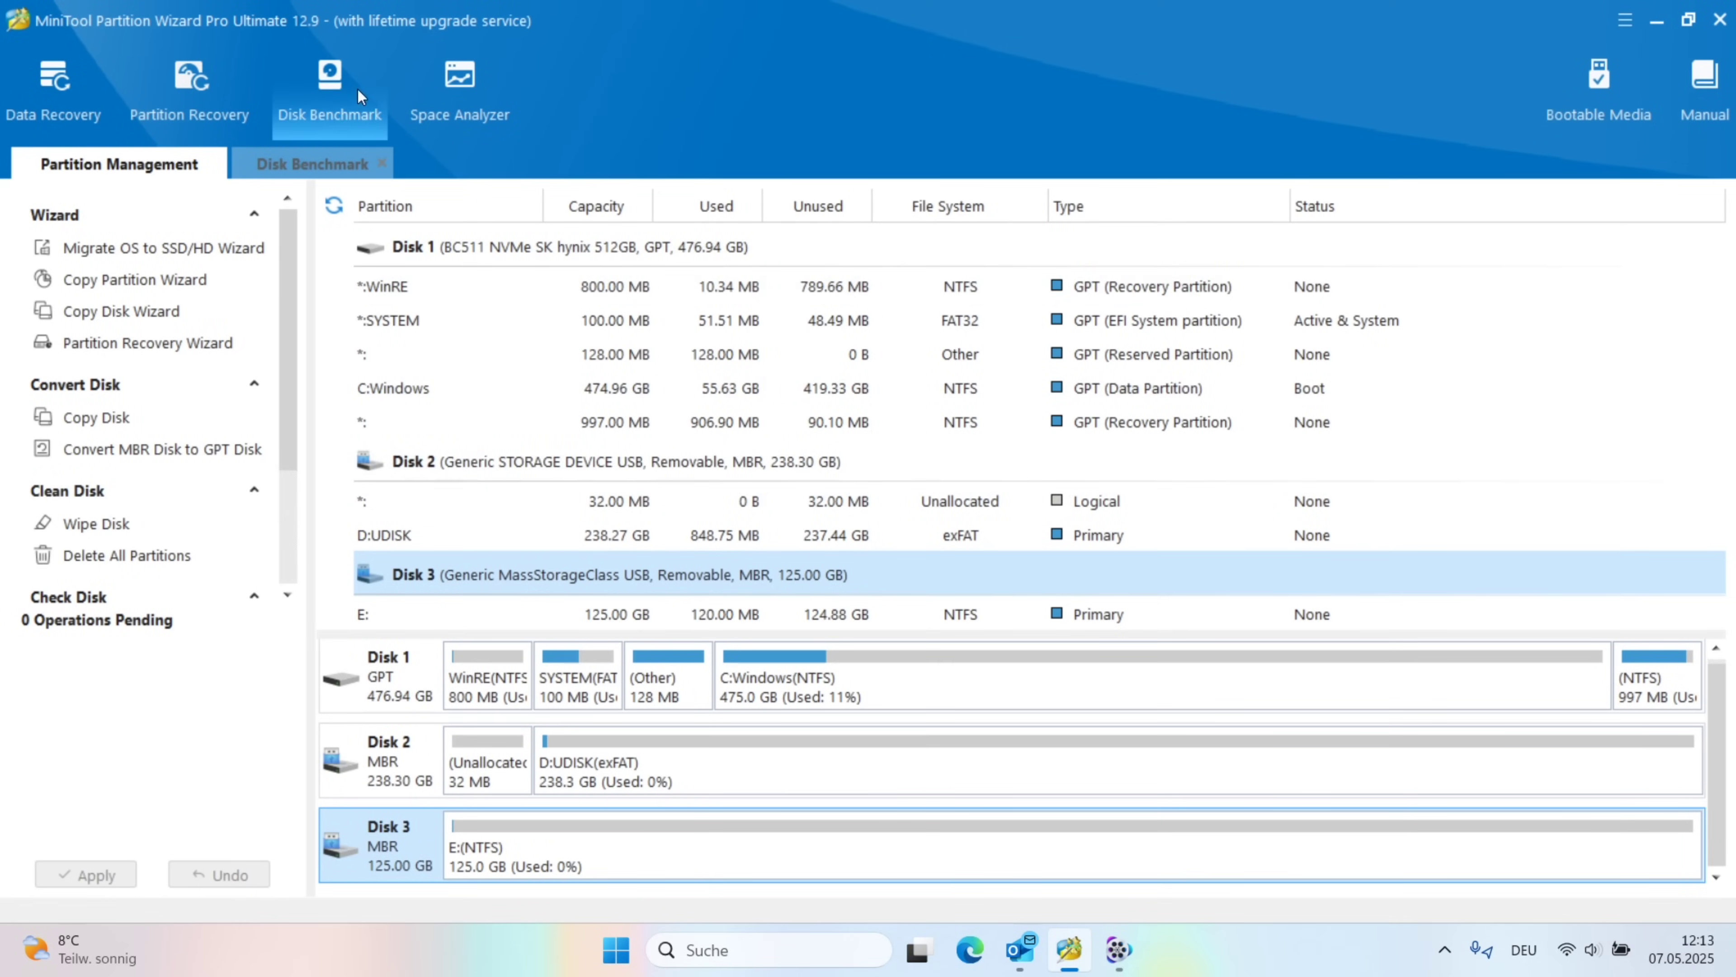
Review the existing benchmark chart for drive E and exit Disk Benchmark
{"action": "left_click", "coordinate": [314, 167]}
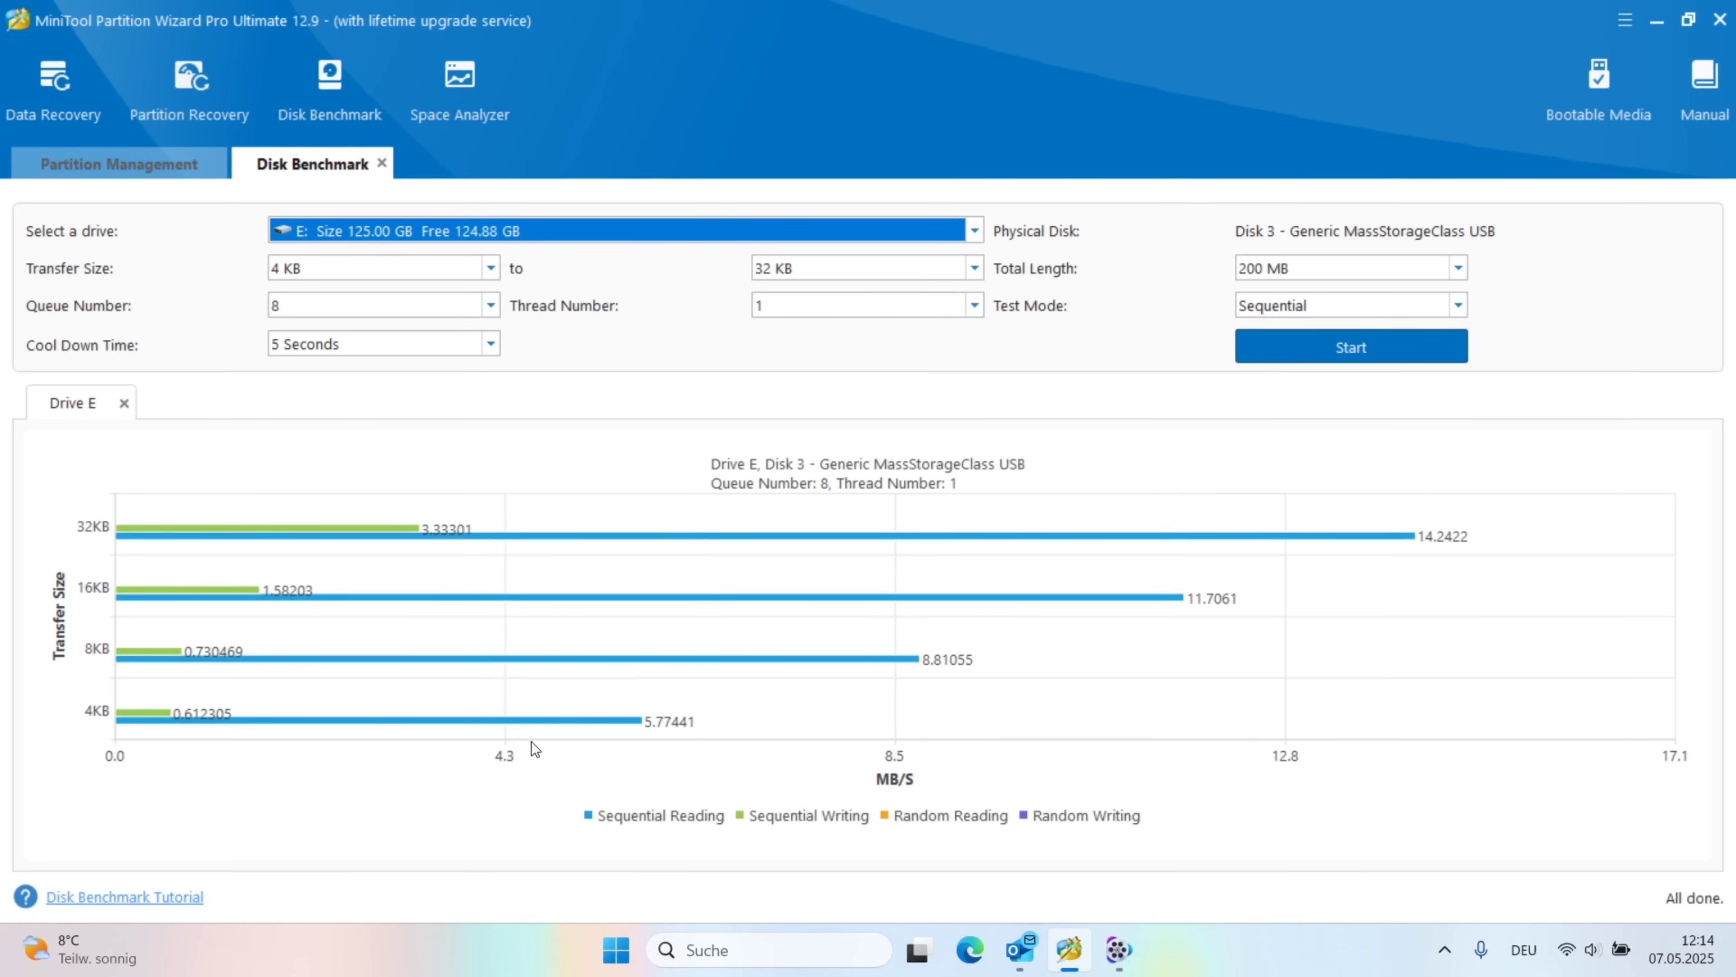
{"action": "left_click", "coordinate": [382, 163]}
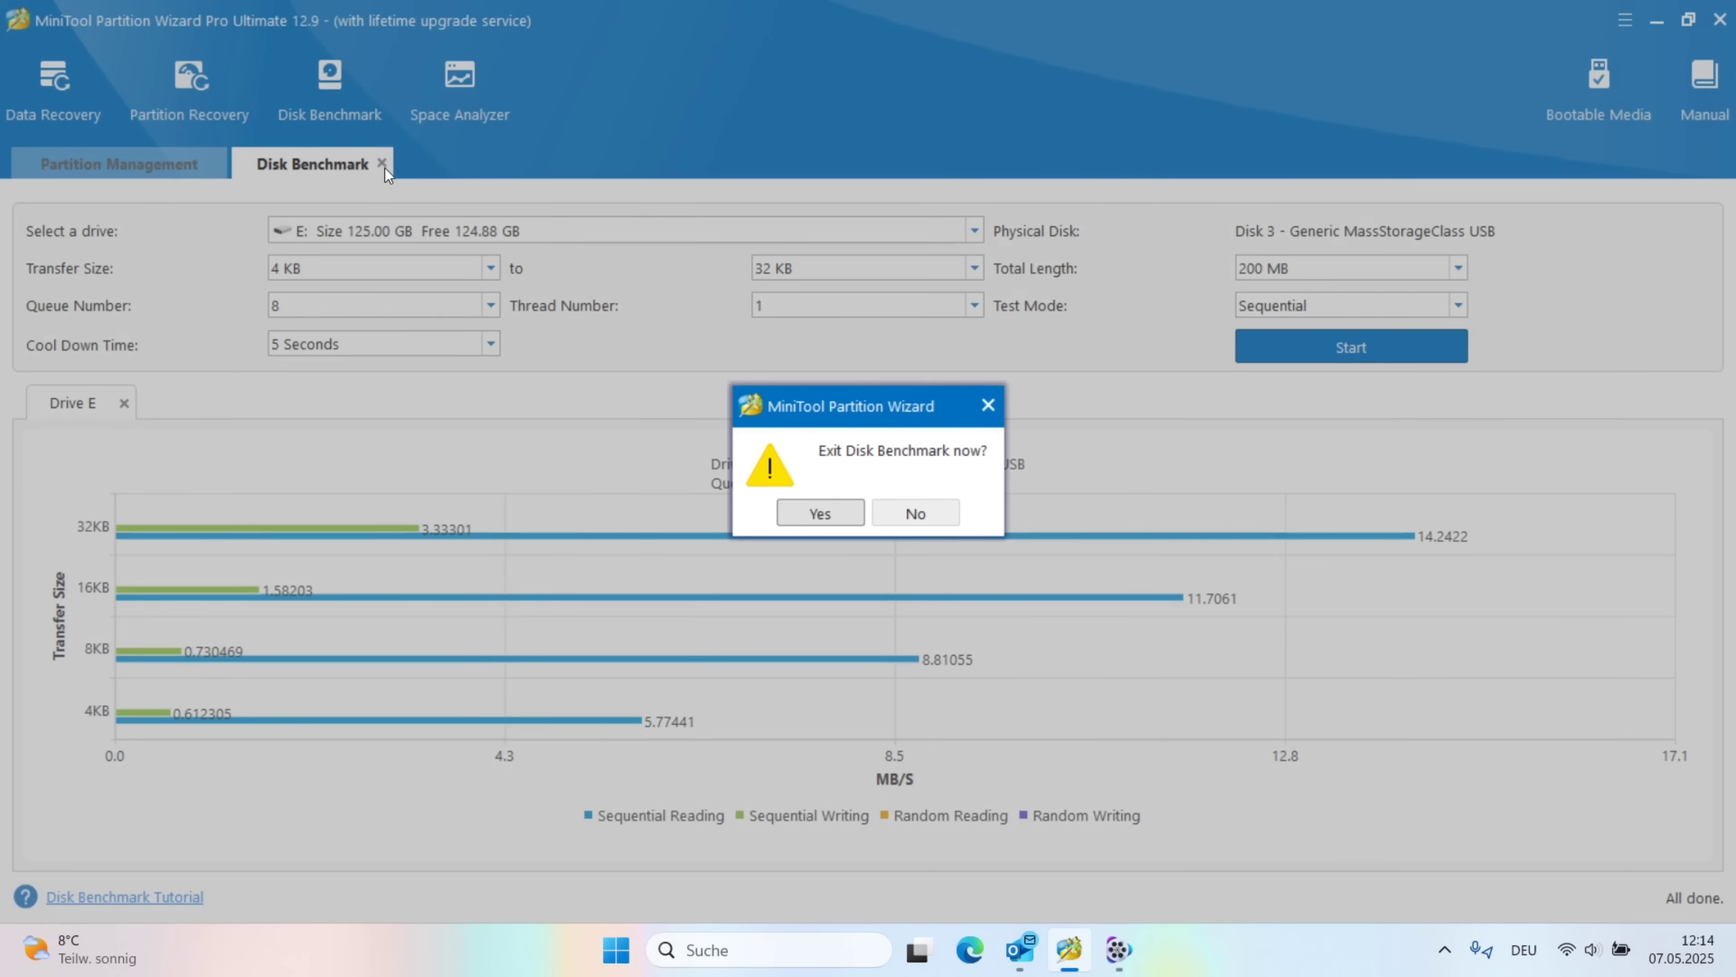
{"action": "left_click", "coordinate": [806, 514]}
Open a fresh Disk Benchmark, check which drives can be tested, and exit without running it
{"action": "left_click", "coordinate": [334, 115]}
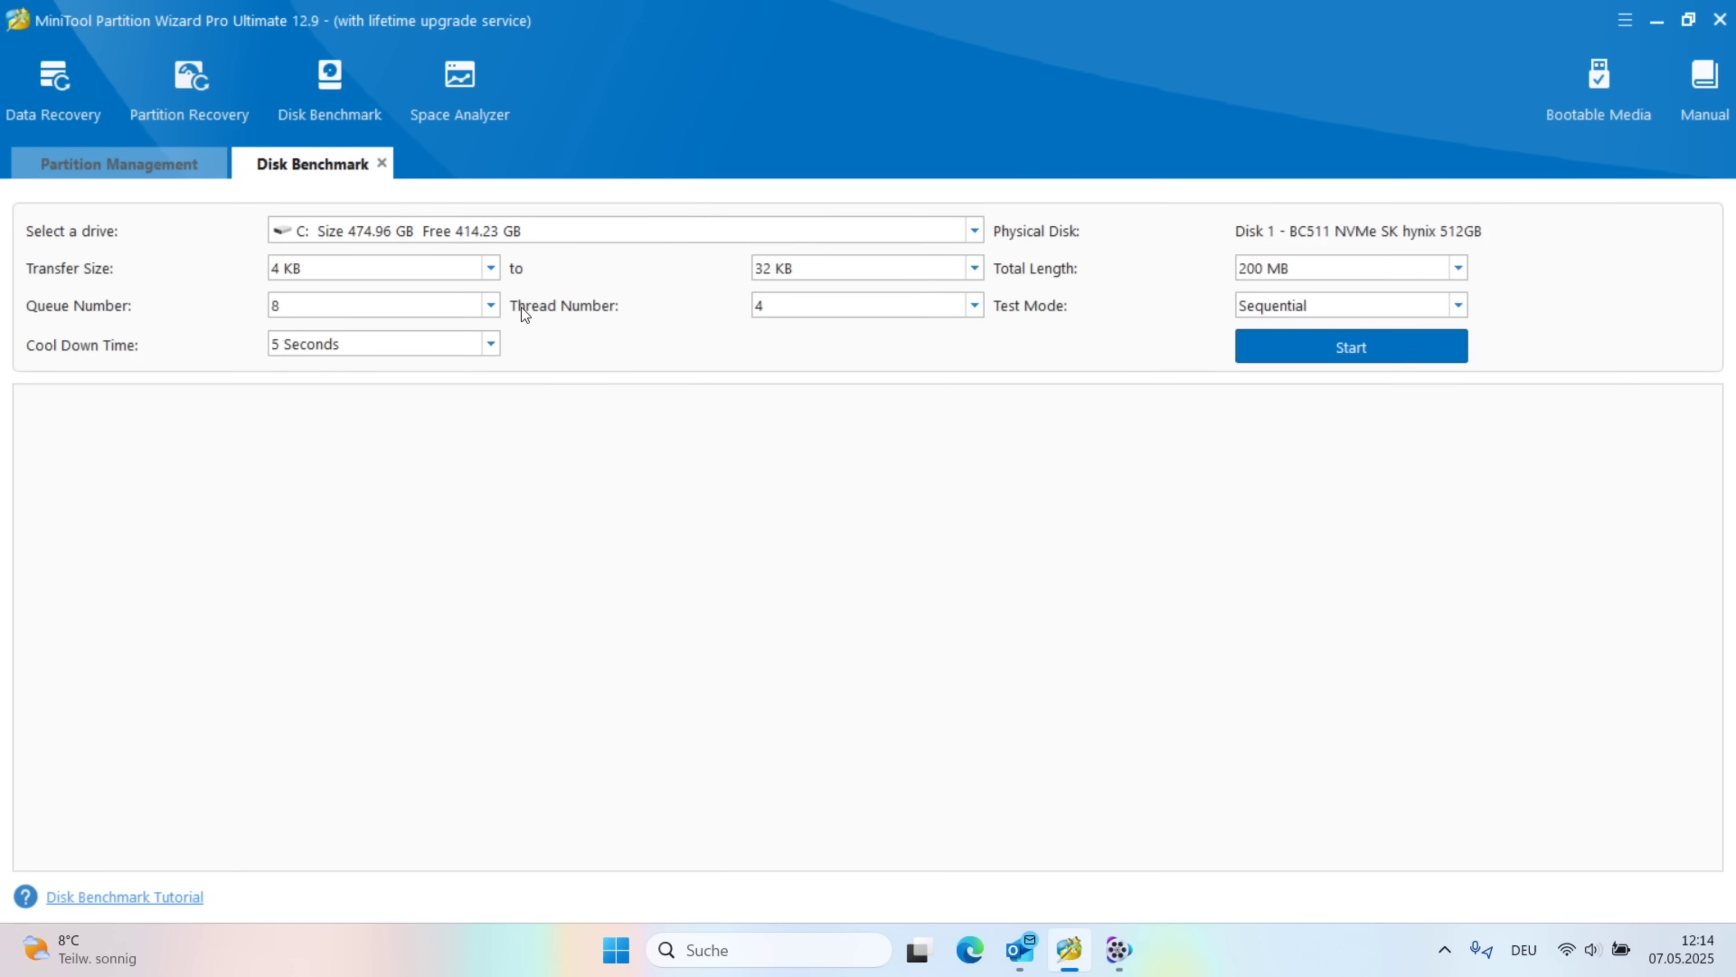
{"action": "left_click", "coordinate": [512, 233]}
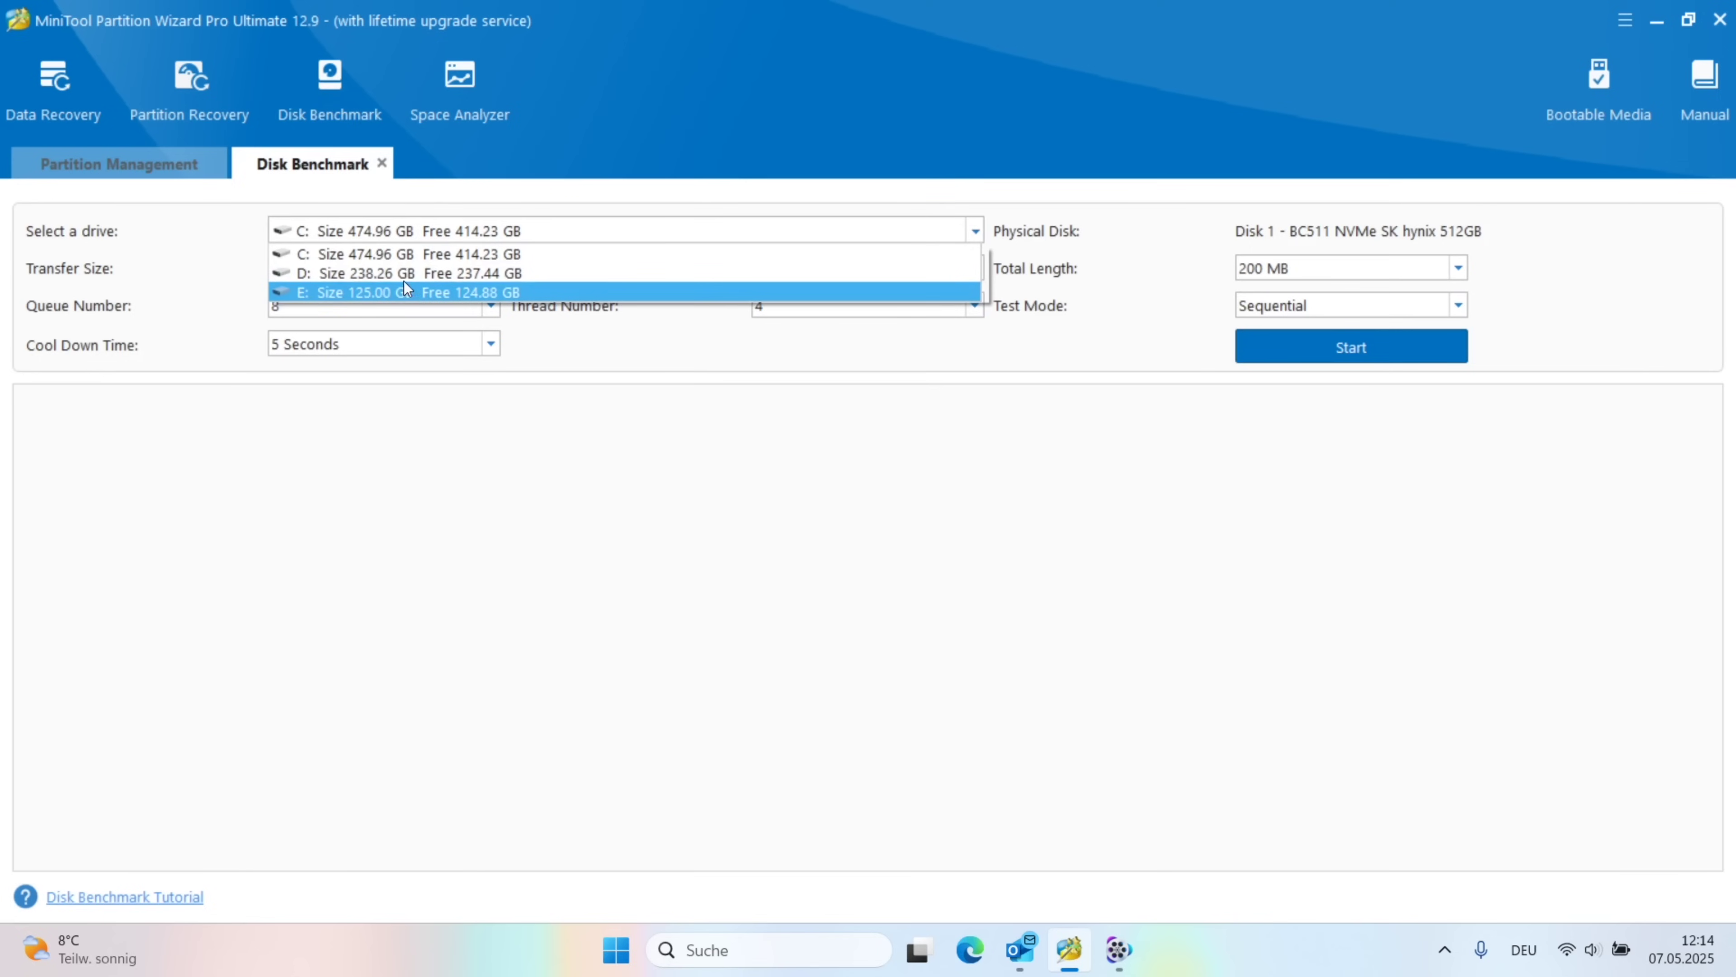
{"action": "key", "text": "Escape"}
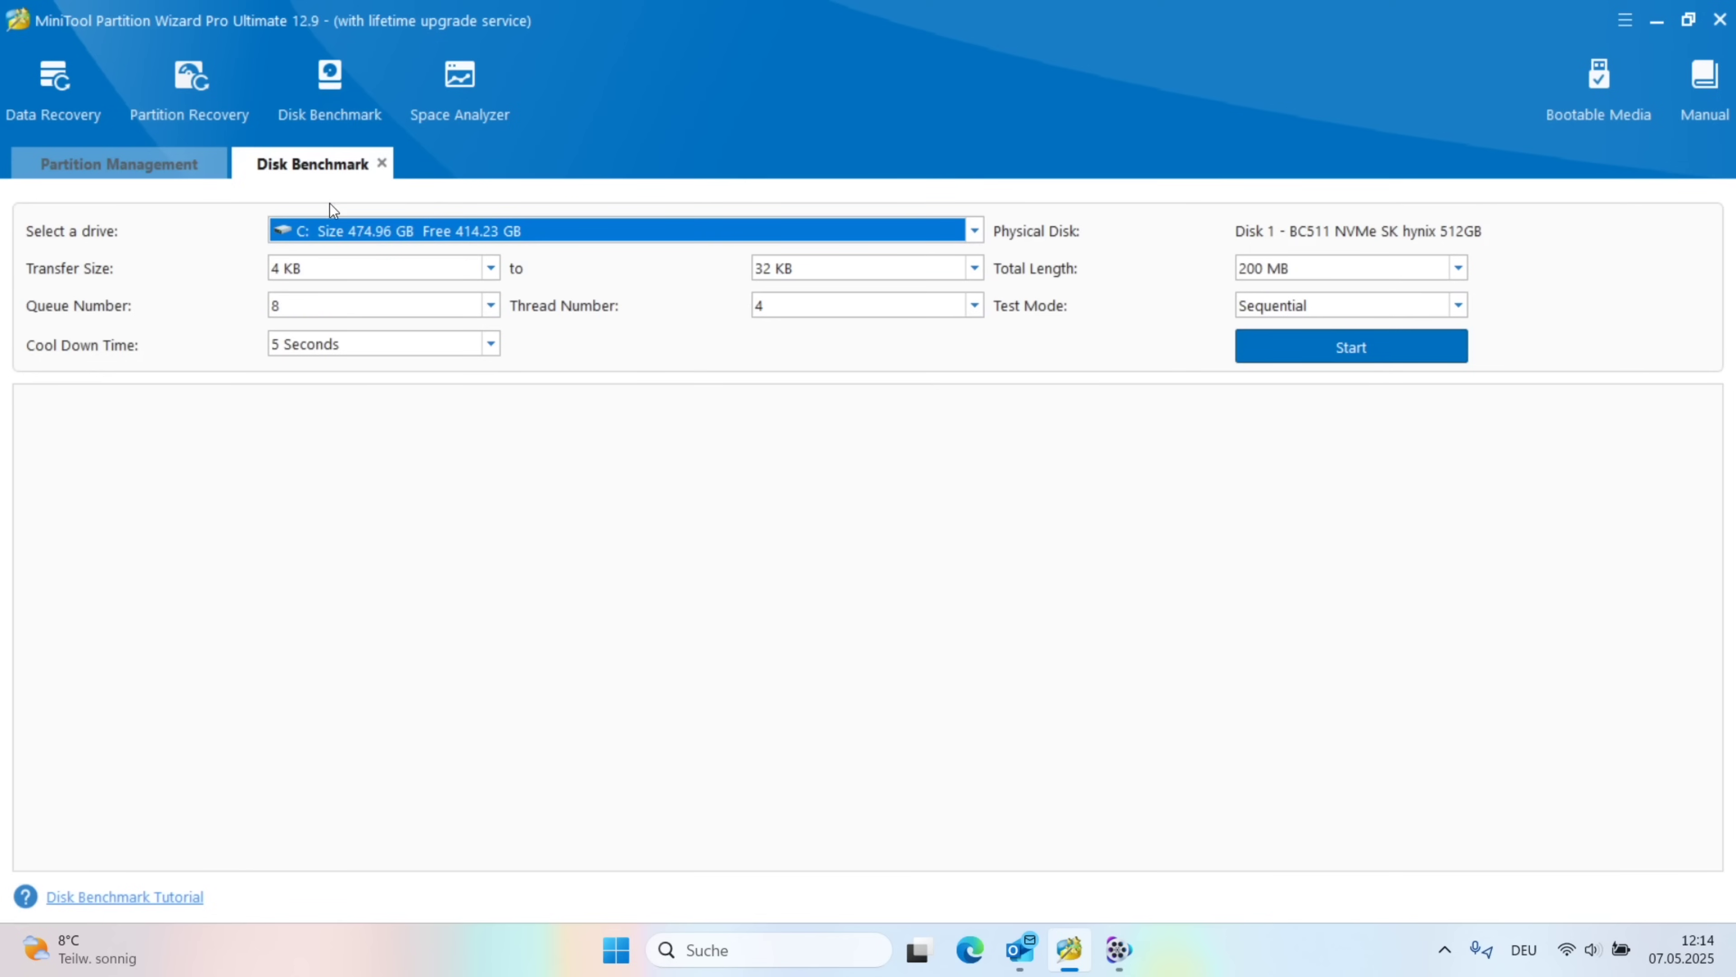
{"action": "left_click", "coordinate": [382, 164]}
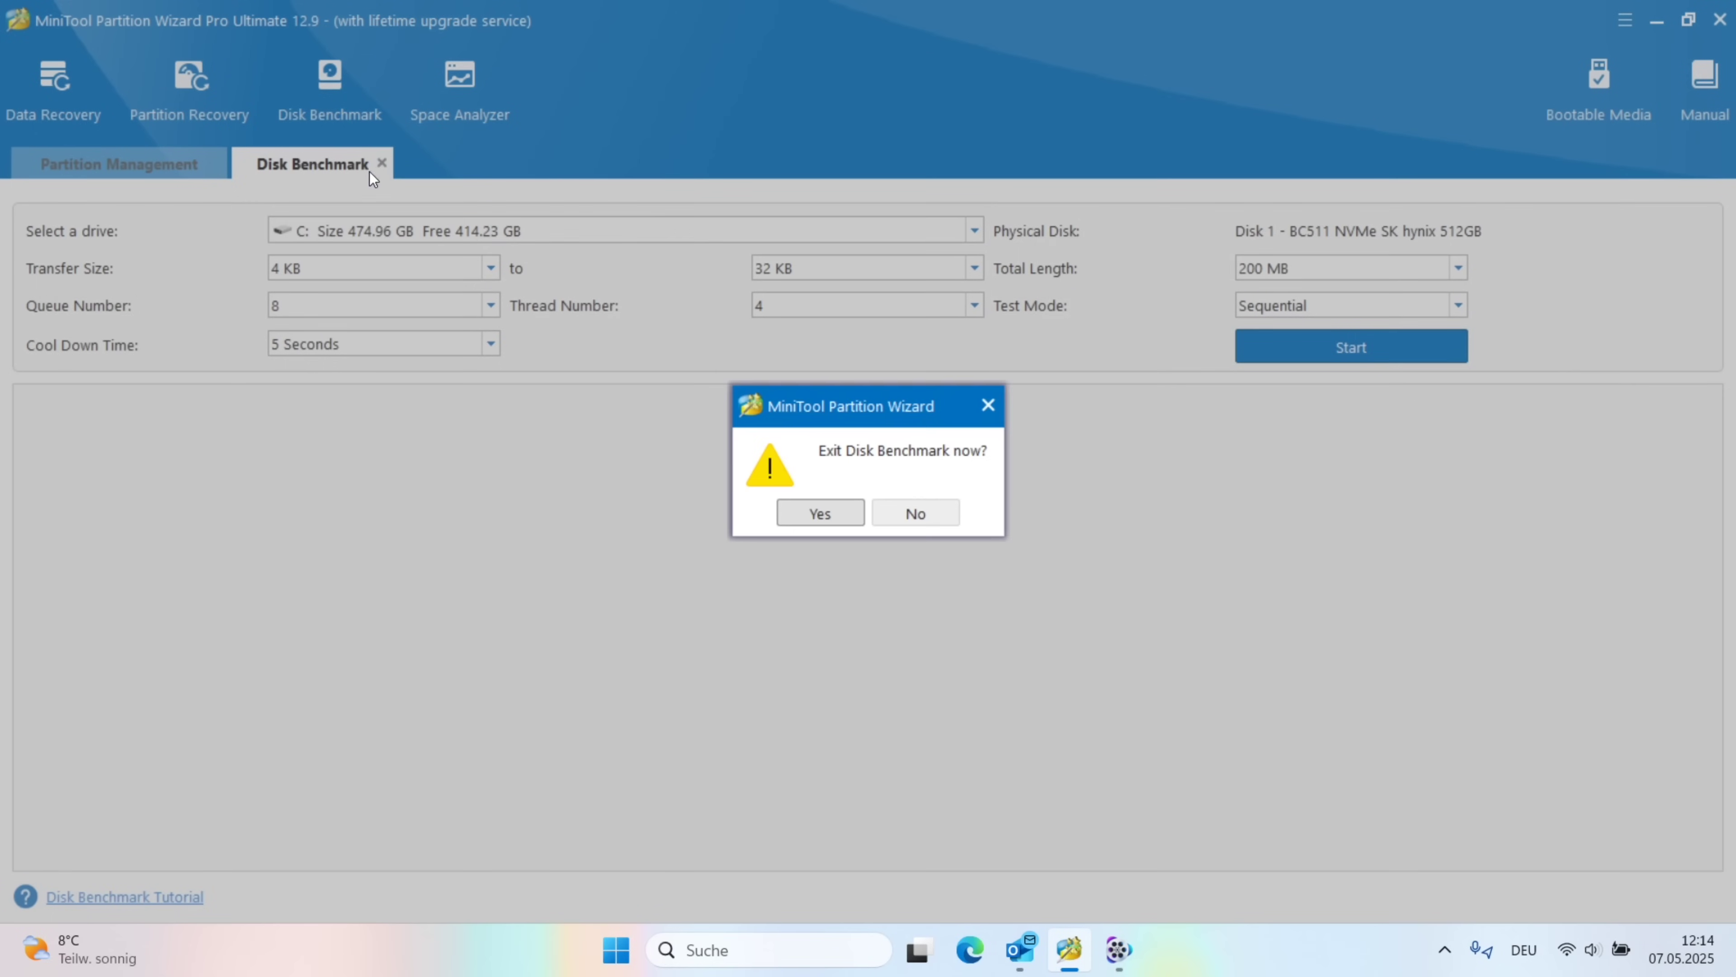
{"action": "left_click", "coordinate": [795, 506]}
Scan the D: UDISK drive with Space Analyzer, review its space usage, and exit the analyzer
{"action": "left_click", "coordinate": [465, 103]}
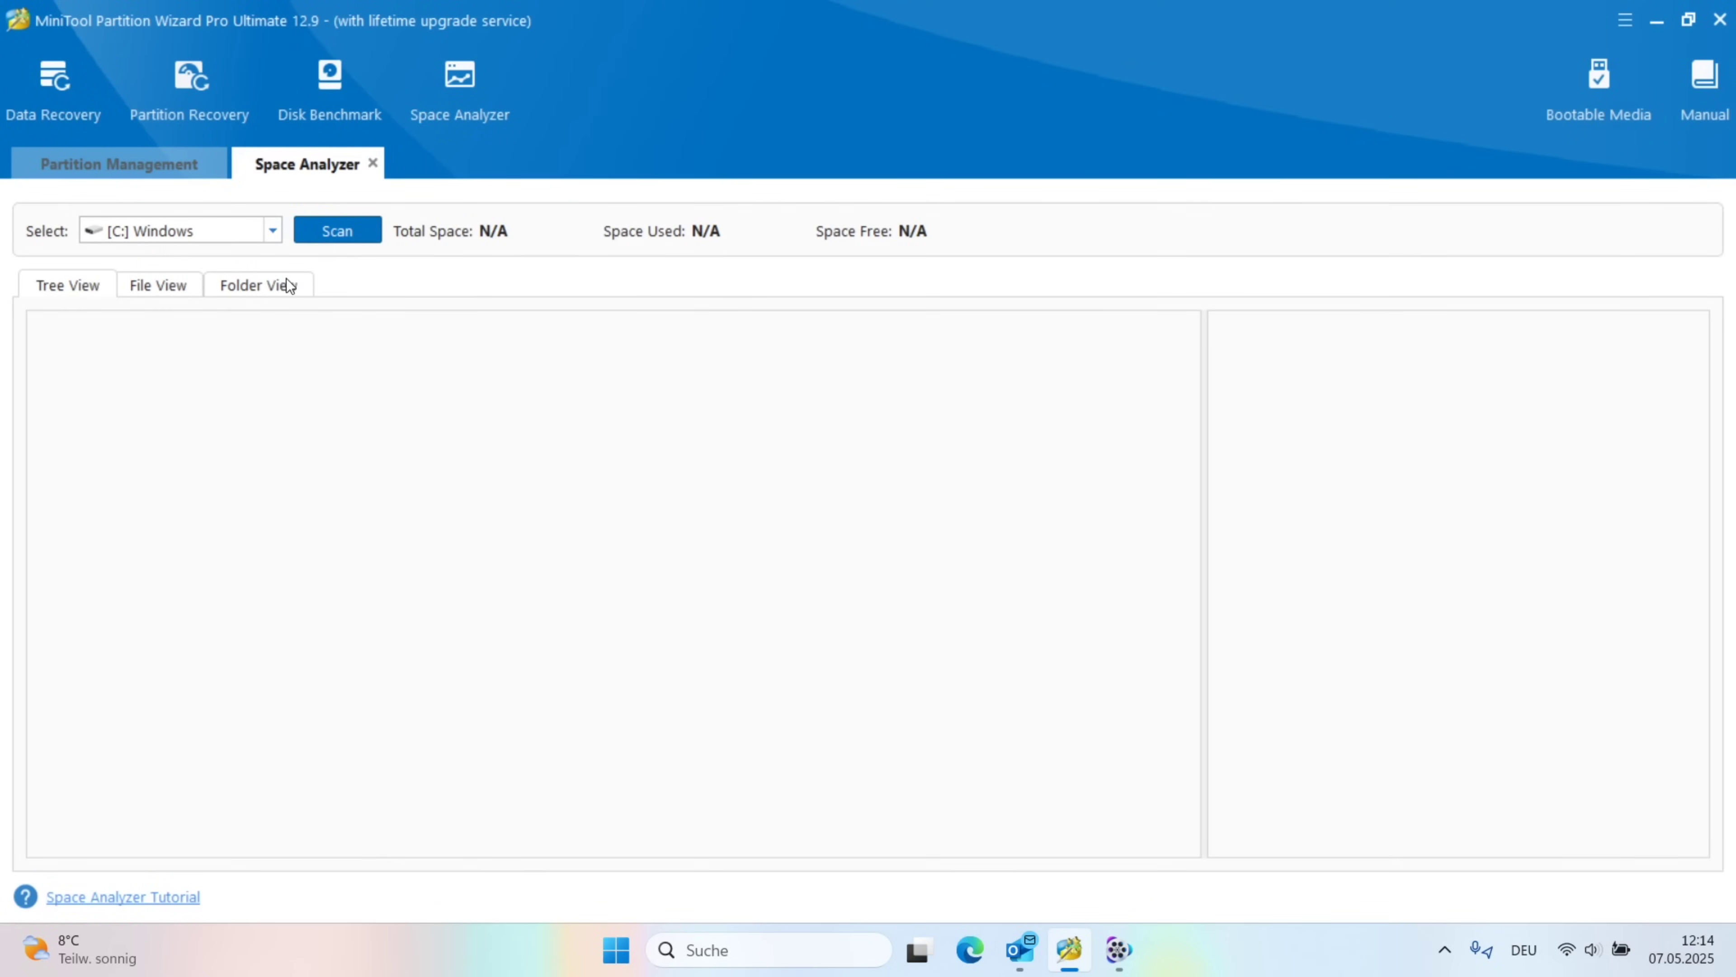
{"action": "left_click", "coordinate": [203, 236]}
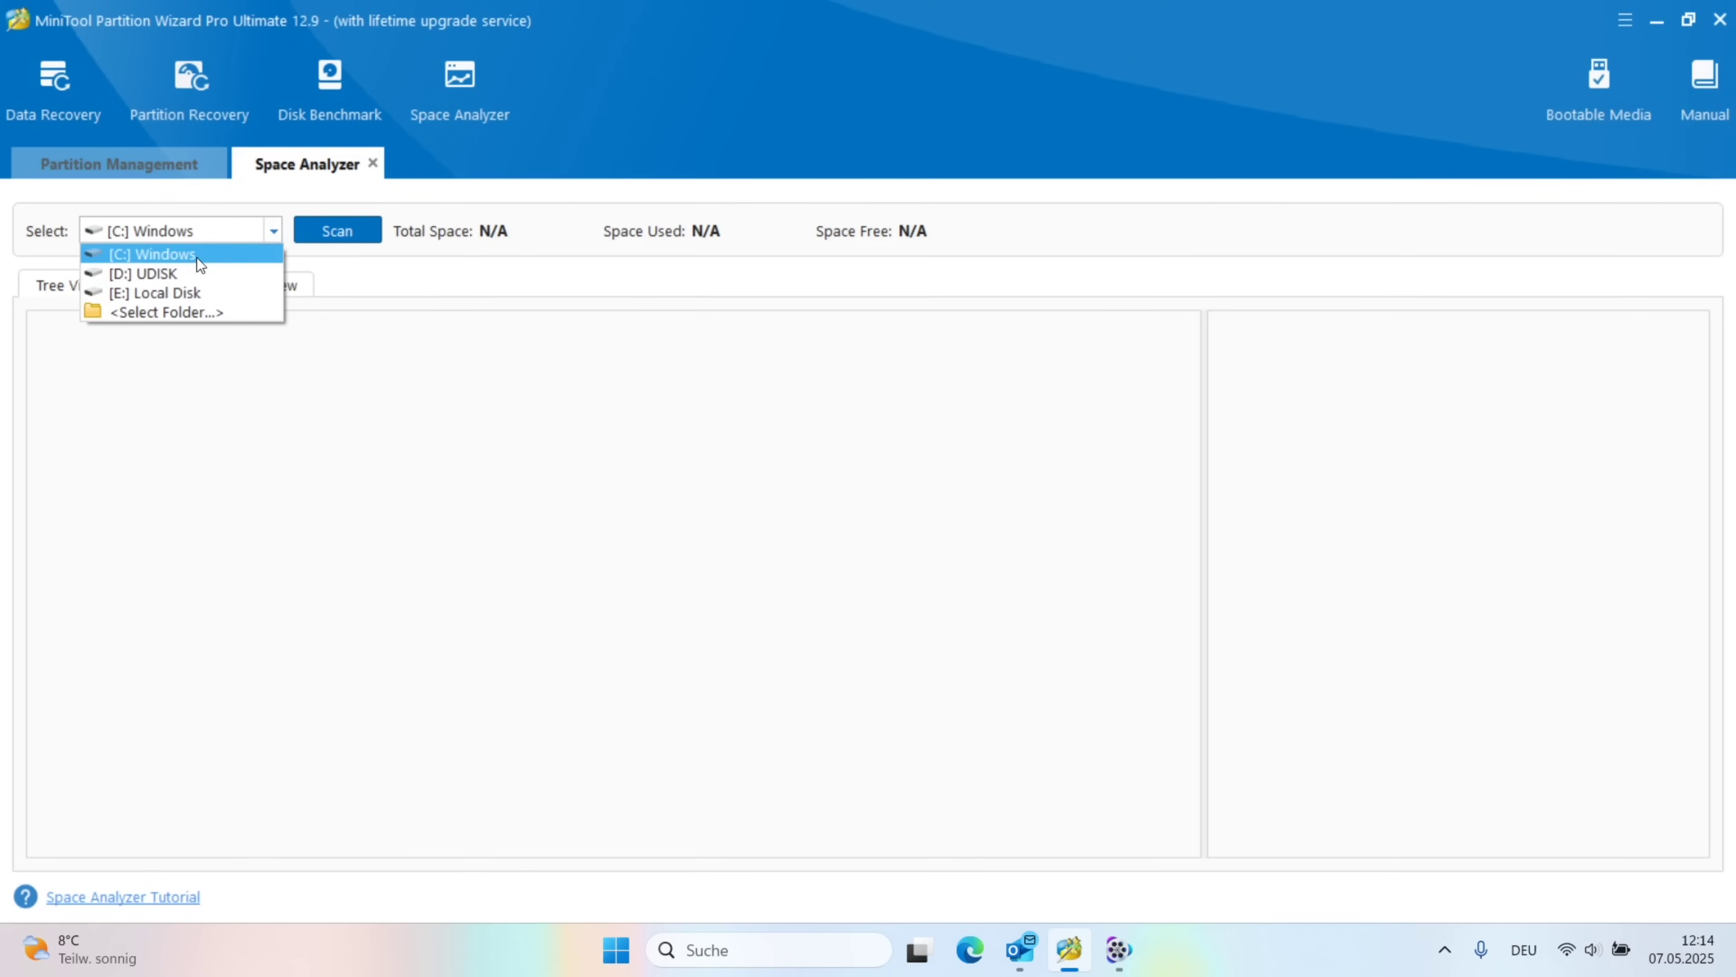
{"action": "left_click", "coordinate": [180, 277]}
{"action": "left_click", "coordinate": [342, 229]}
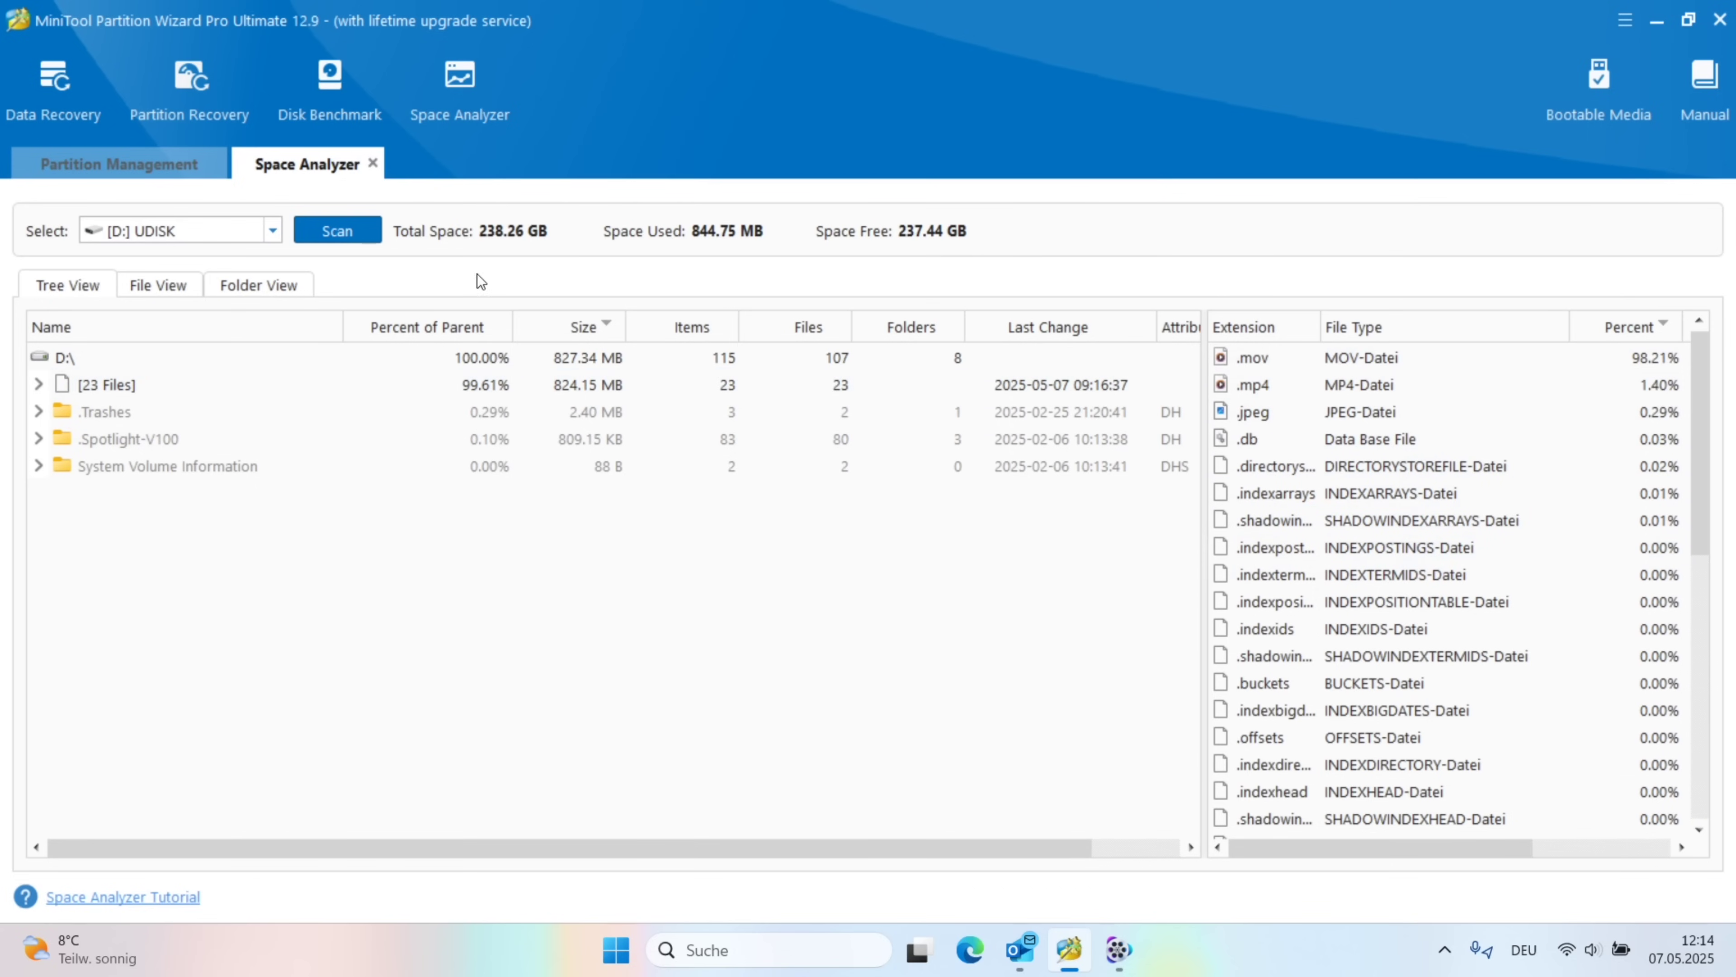
{"action": "left_click", "coordinate": [372, 164]}
{"action": "left_click", "coordinate": [818, 511]}
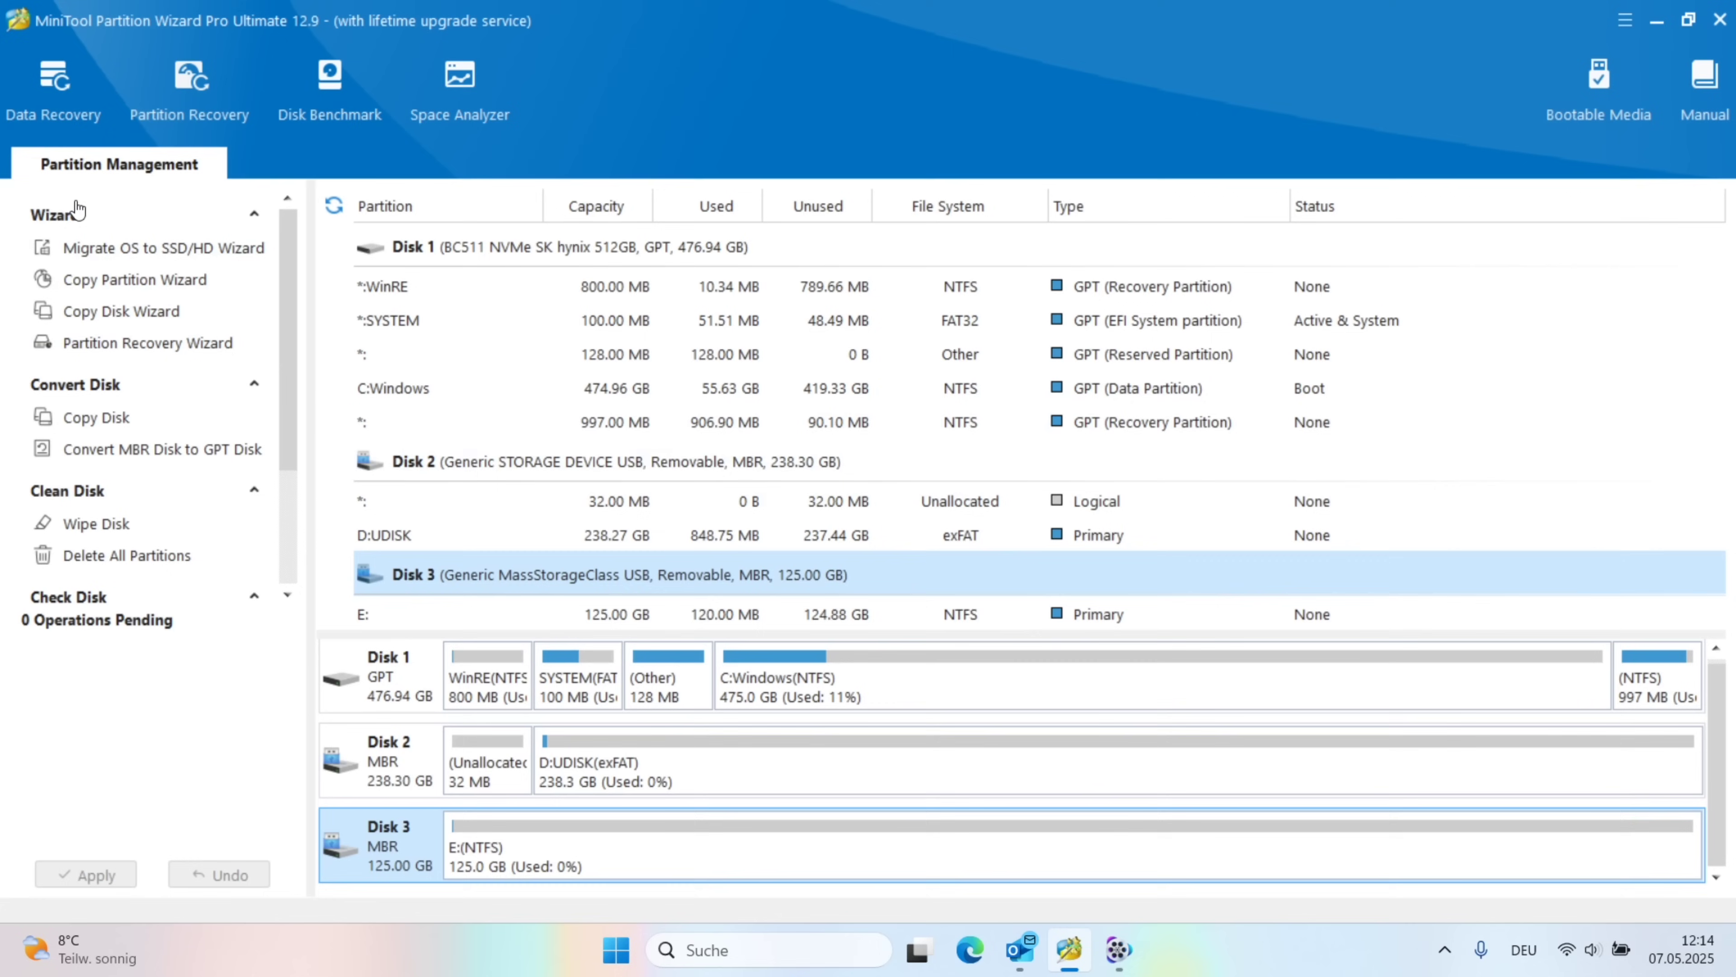
View the options for migrating the OS to another SSD/HD and close the migration wizard
{"action": "left_click", "coordinate": [212, 250]}
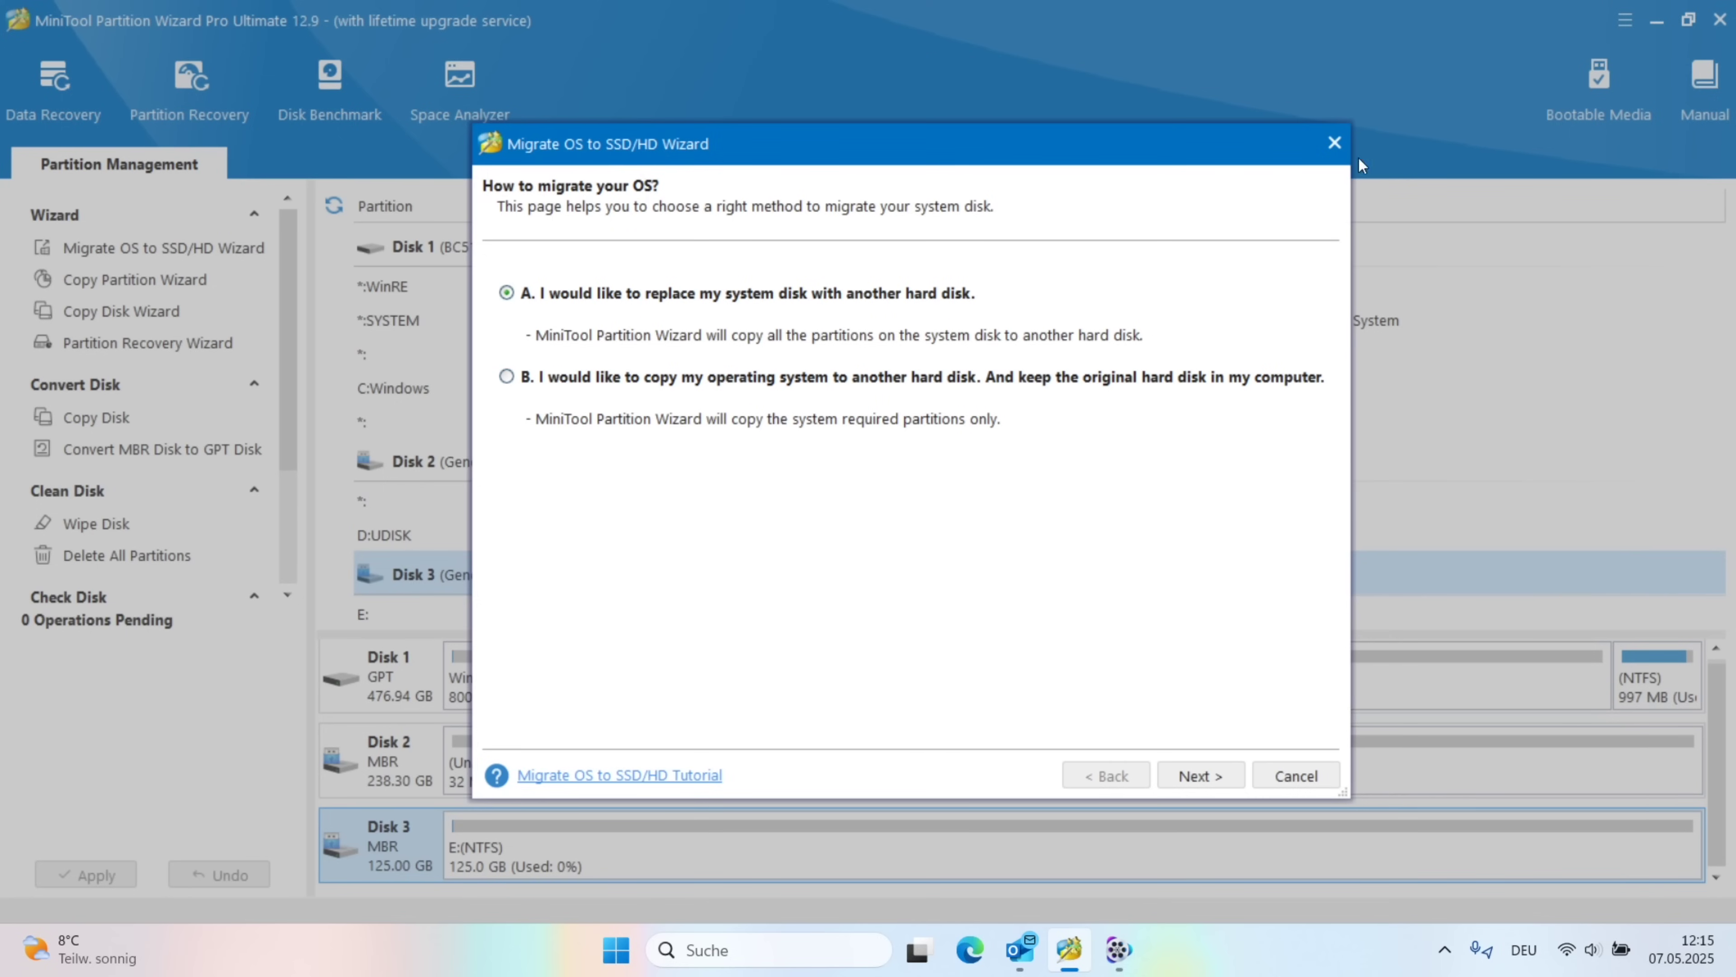
{"action": "left_click", "coordinate": [1341, 149]}
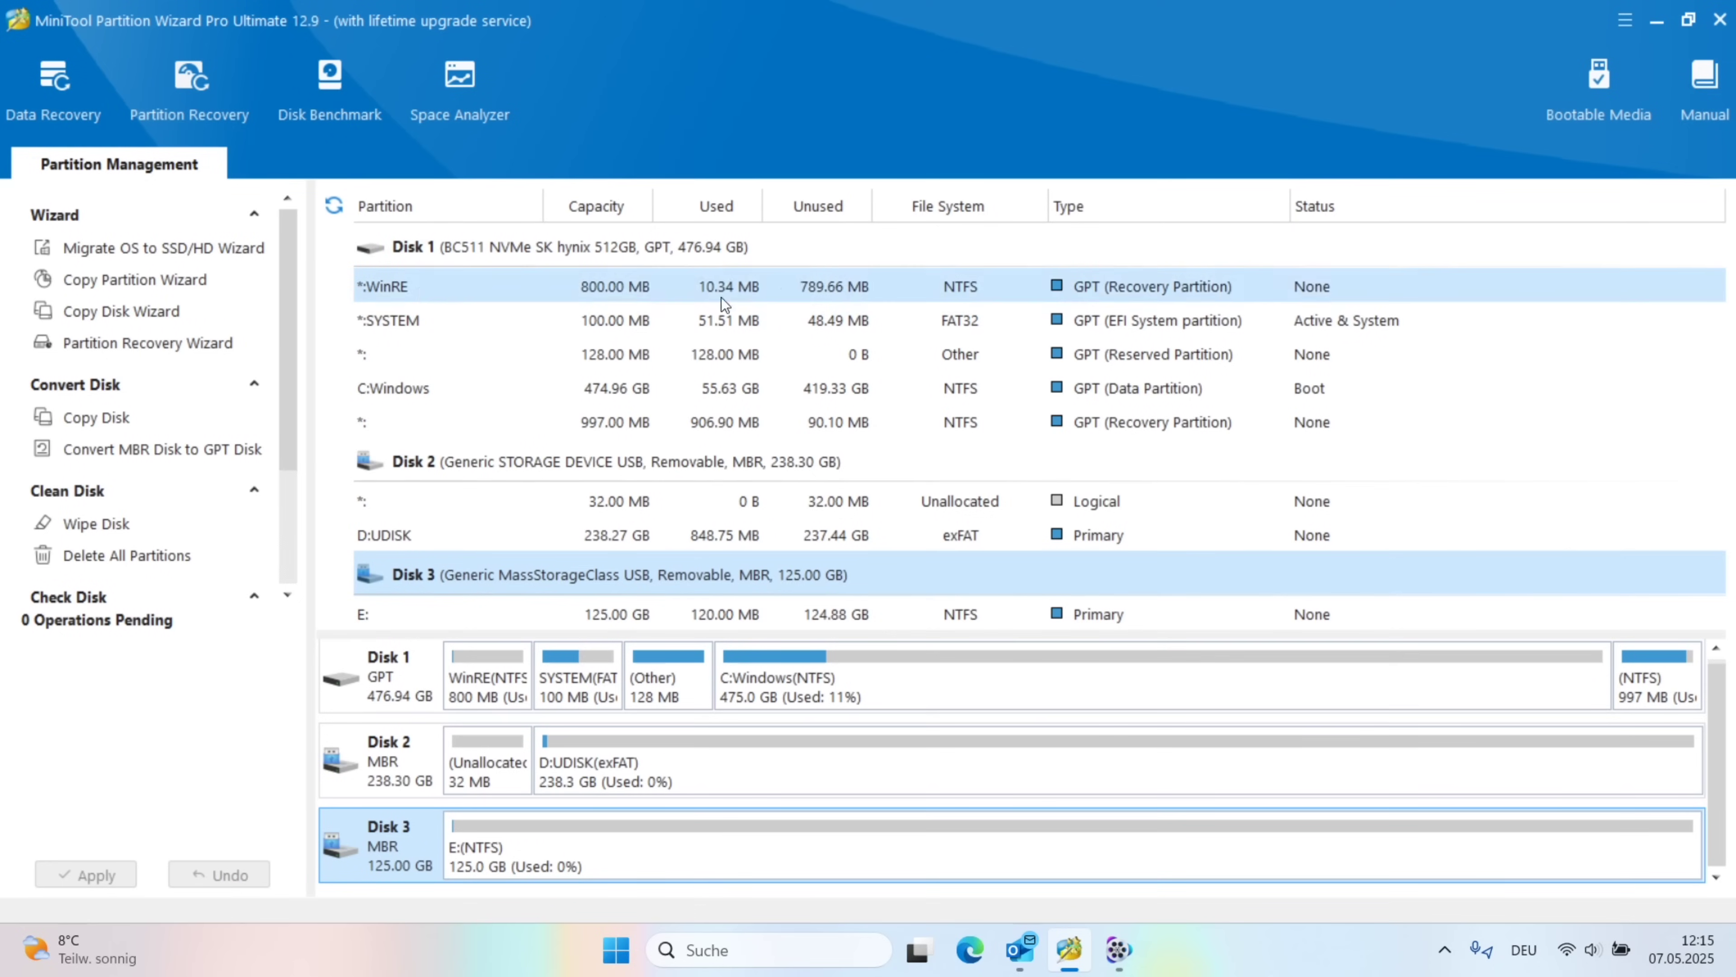
In the Copy Partition Wizard, choose the 997 MB NTFS recovery partition on Disk 1 as the source and continue to the destination page
{"action": "left_click", "coordinate": [152, 282]}
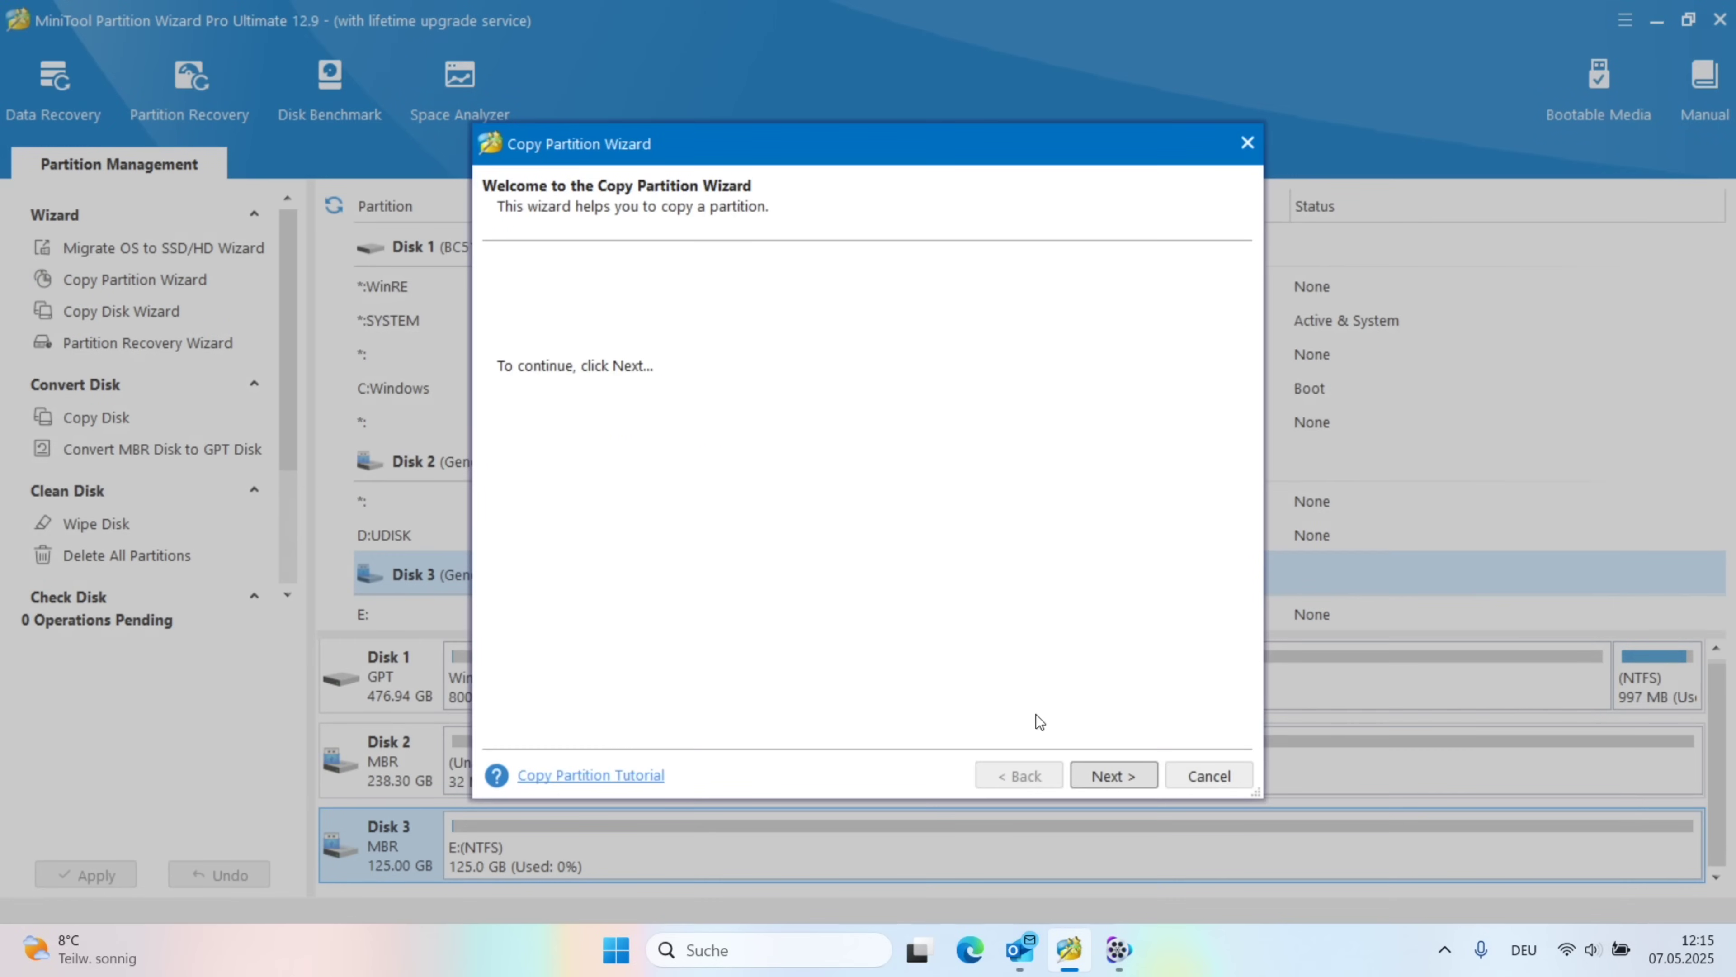
{"action": "left_click", "coordinate": [1102, 773]}
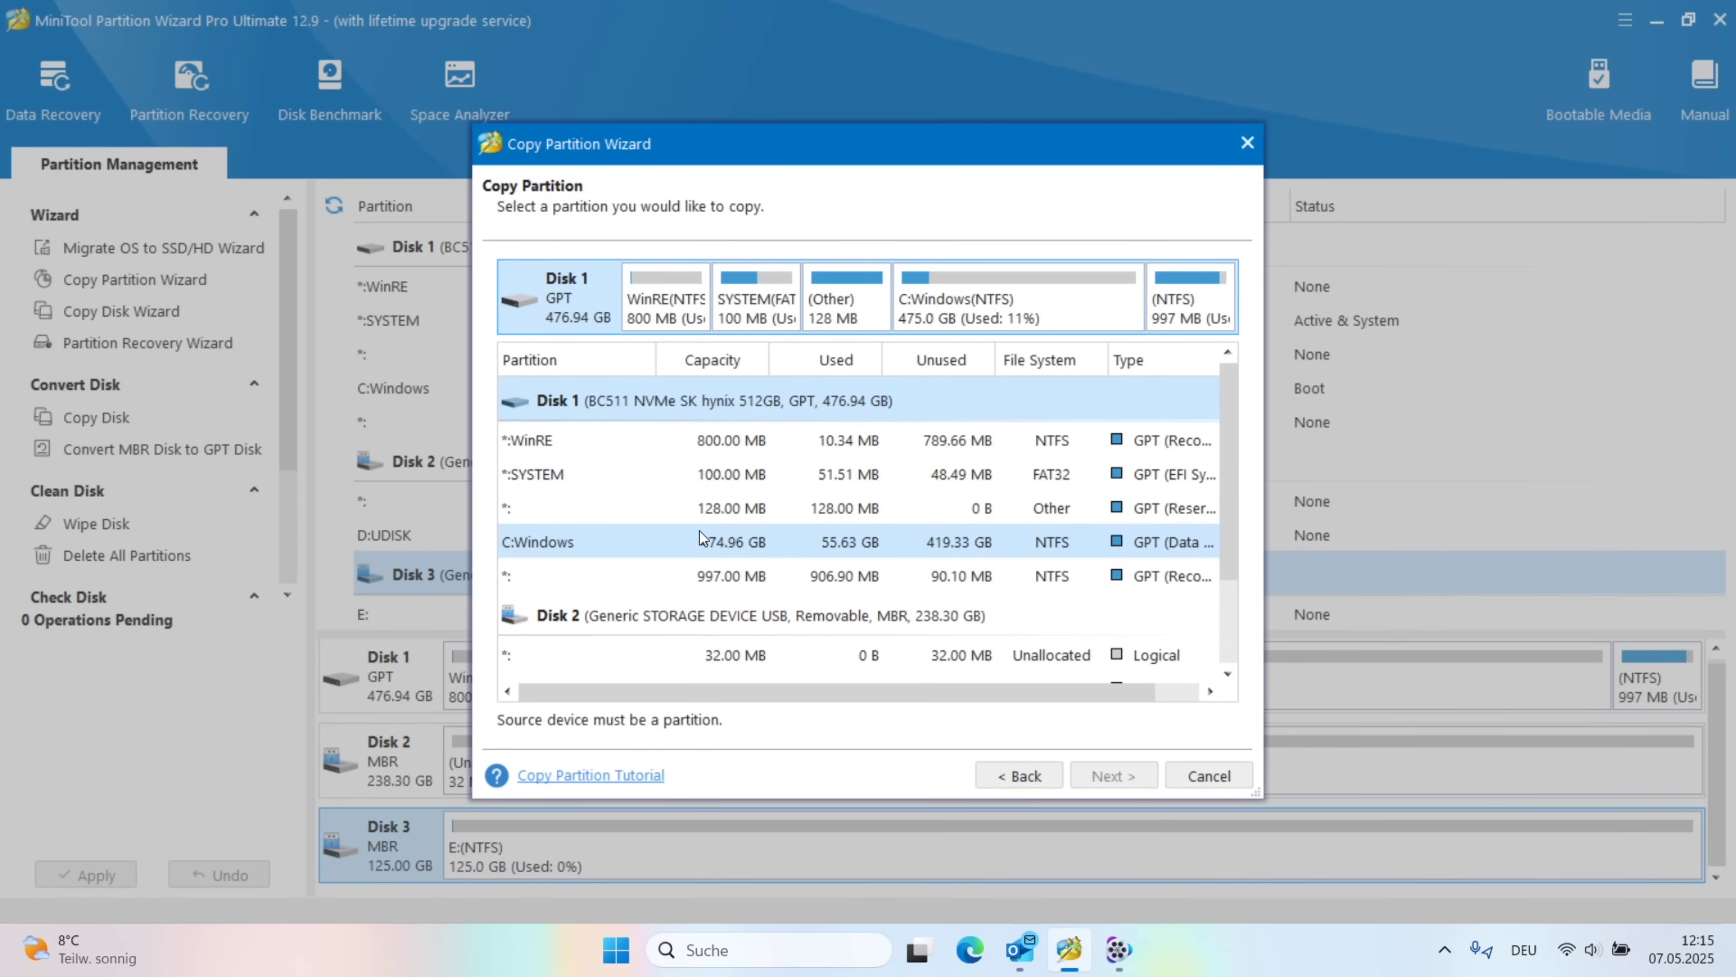
{"action": "left_click", "coordinate": [752, 474]}
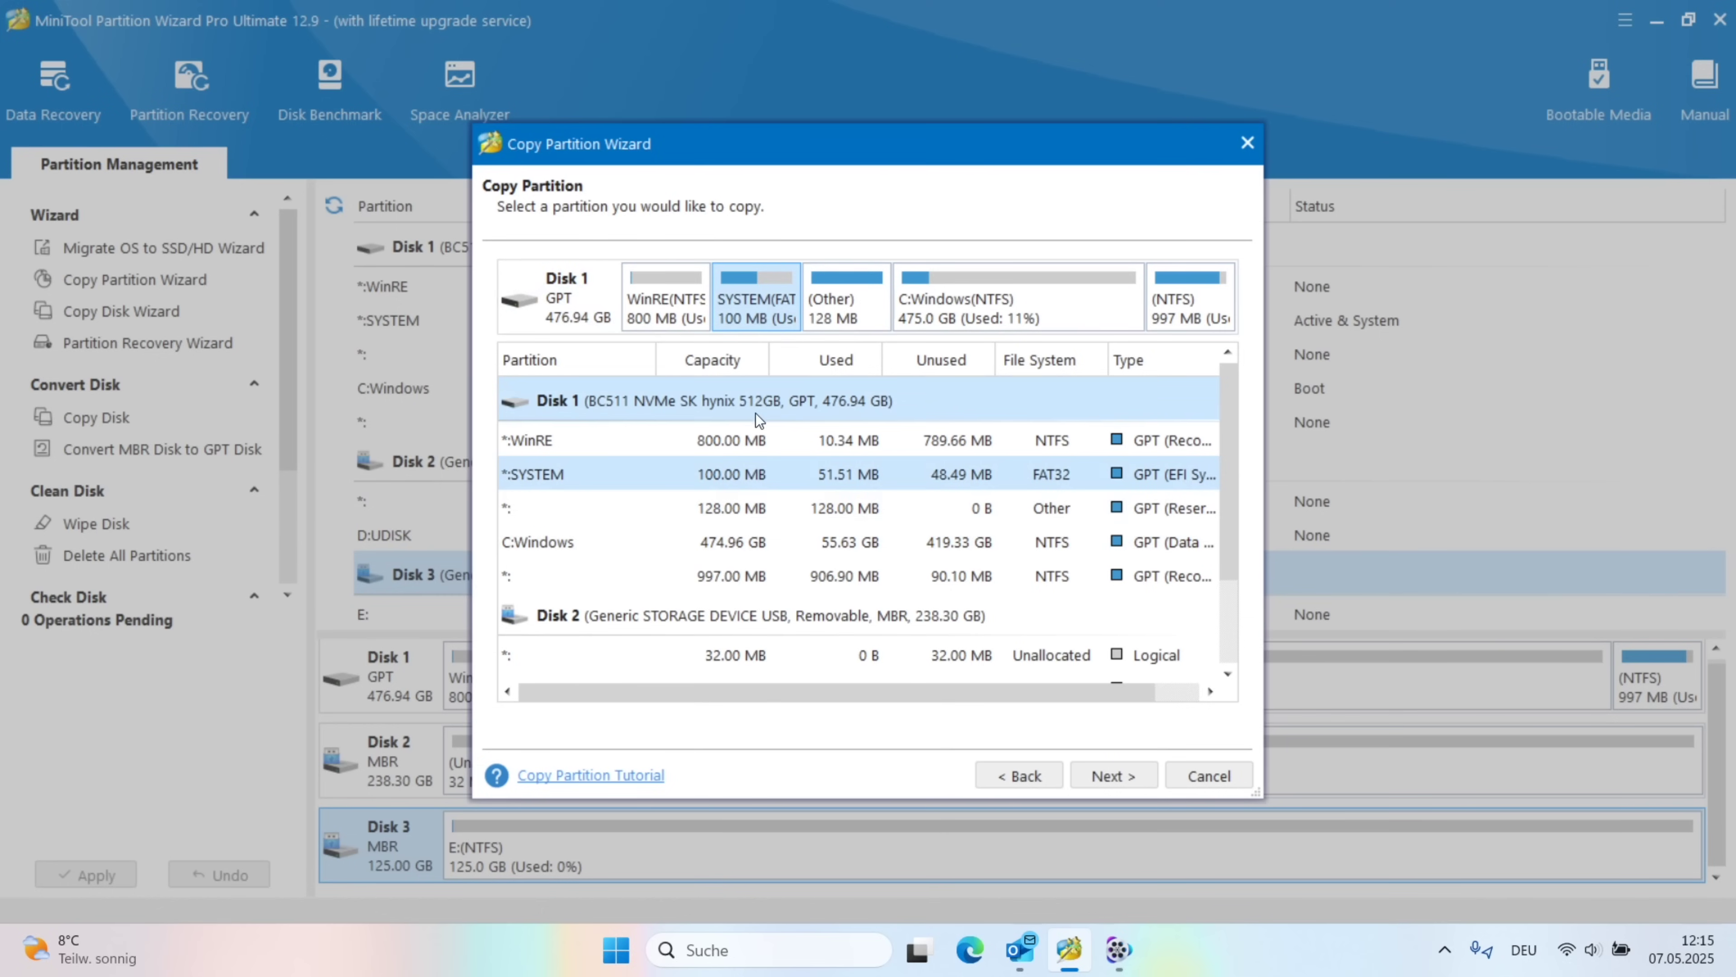
{"action": "left_click", "coordinate": [860, 307]}
{"action": "left_click", "coordinate": [966, 331]}
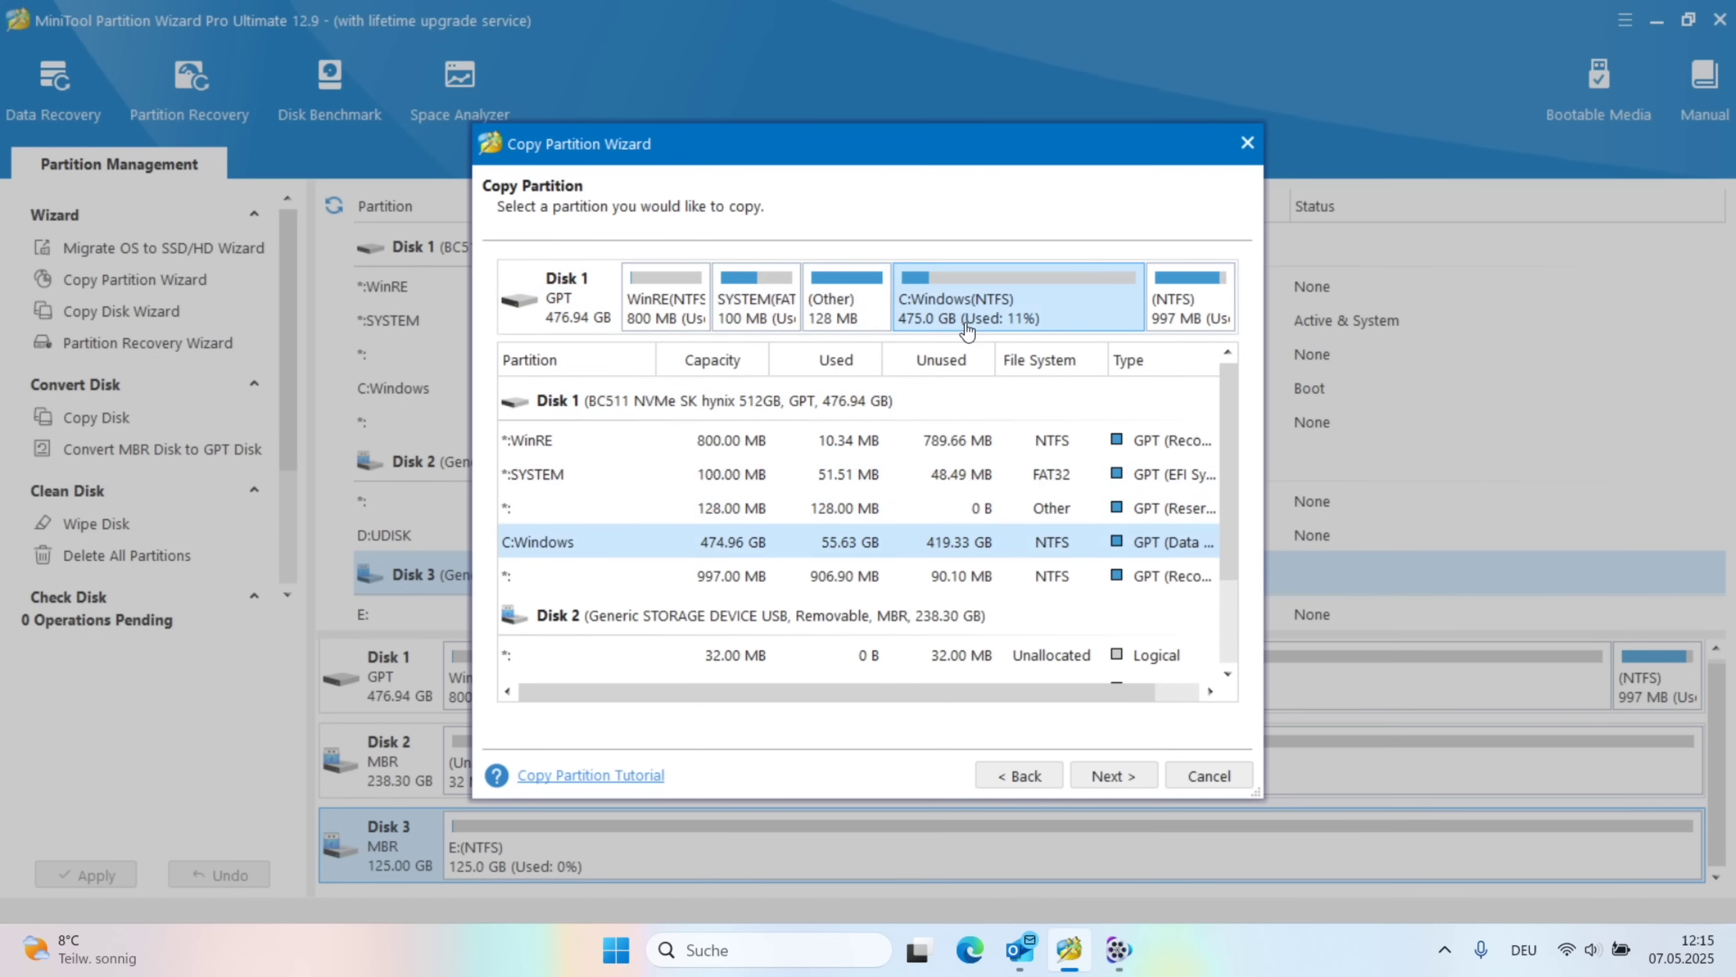
{"action": "left_click", "coordinate": [1192, 323]}
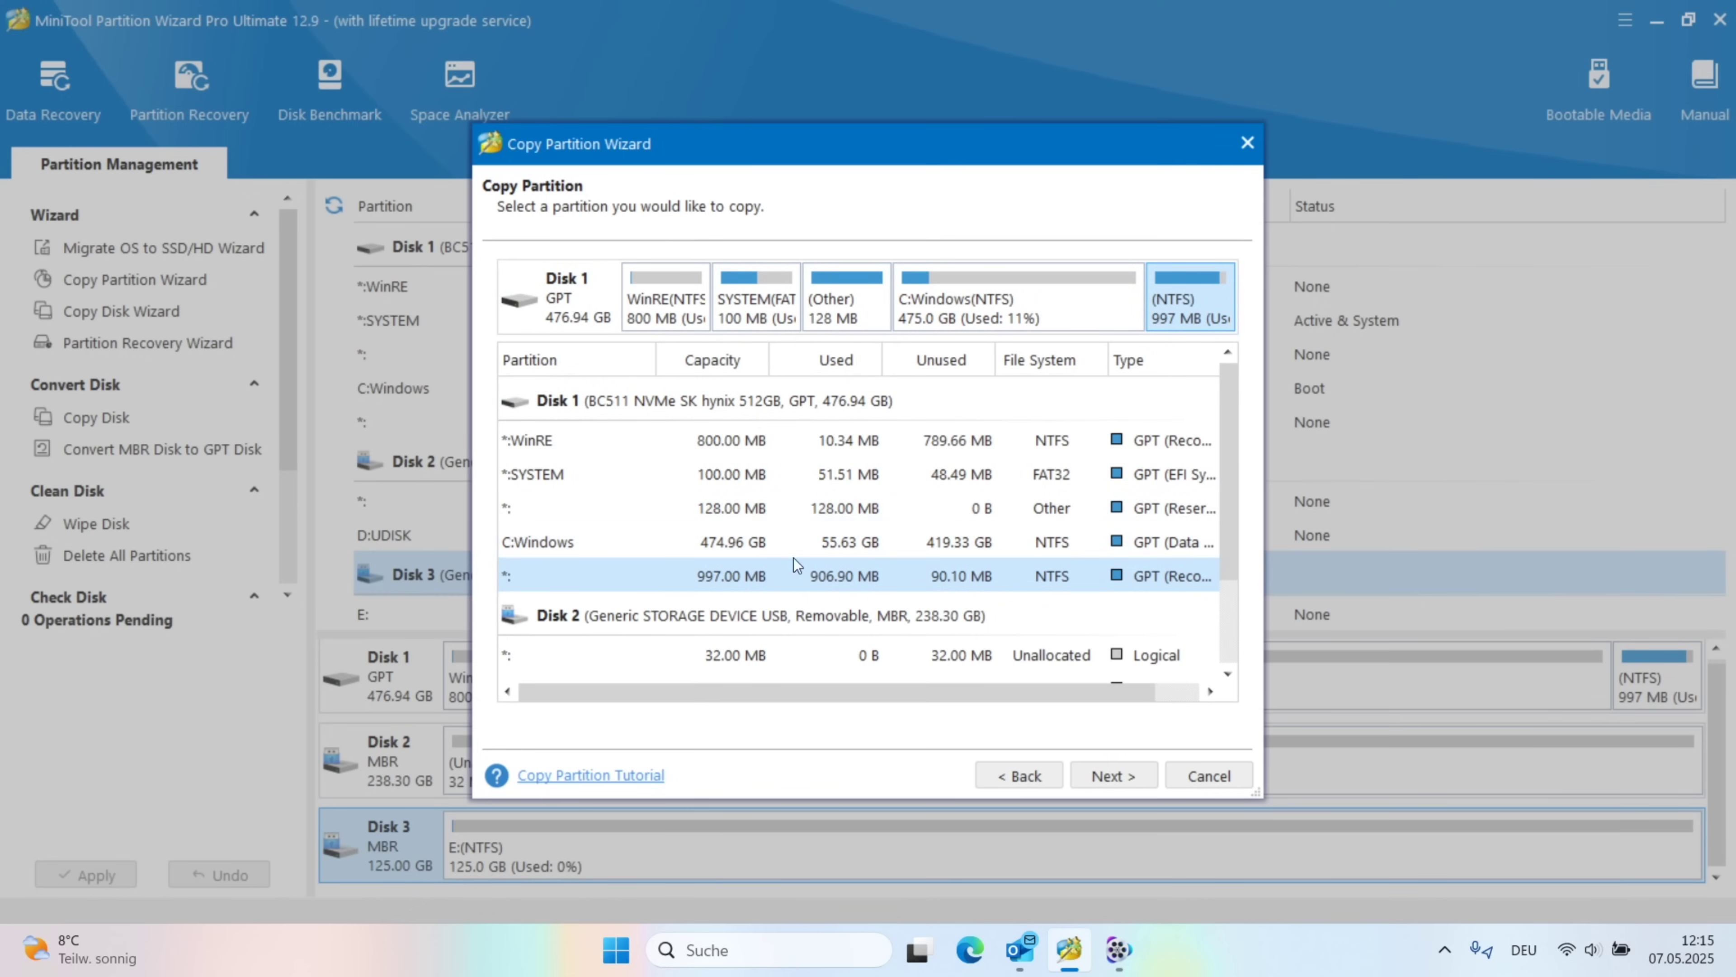
{"action": "left_click", "coordinate": [1121, 767]}
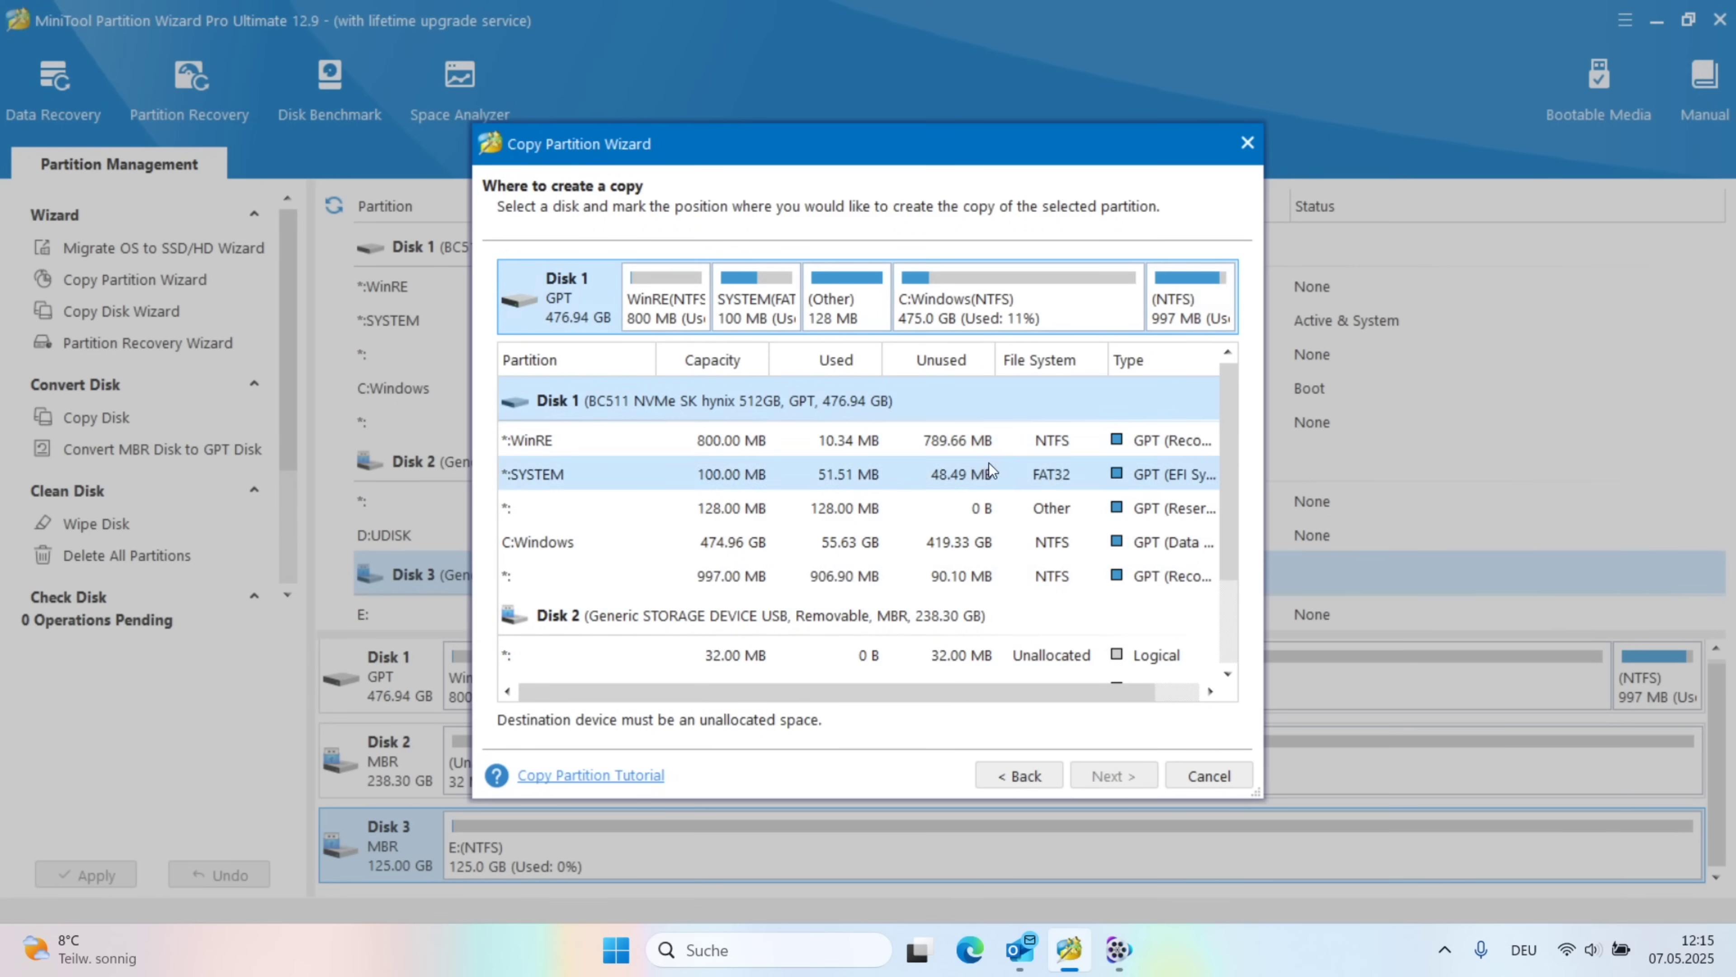
Try the E: partition on Disk 3 as the copy destination, and close the wizard
{"action": "scroll", "coordinate": [716, 541], "scroll_direction": "down", "scroll_amount": 1}
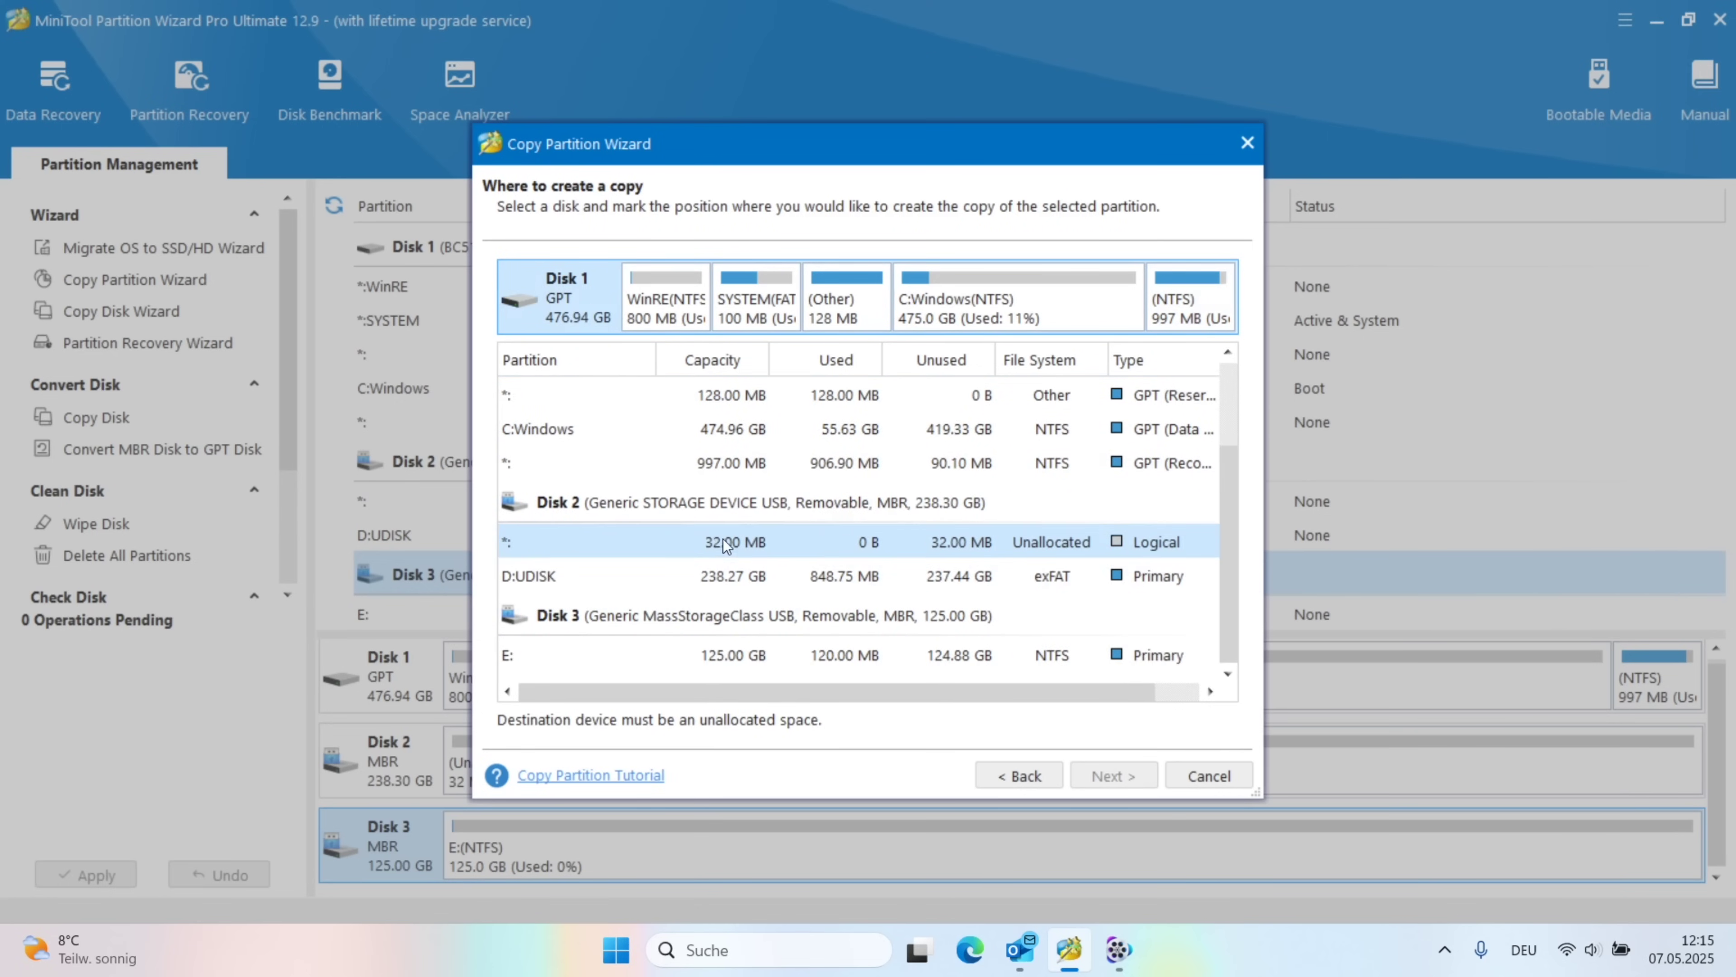
{"action": "left_click", "coordinate": [720, 654]}
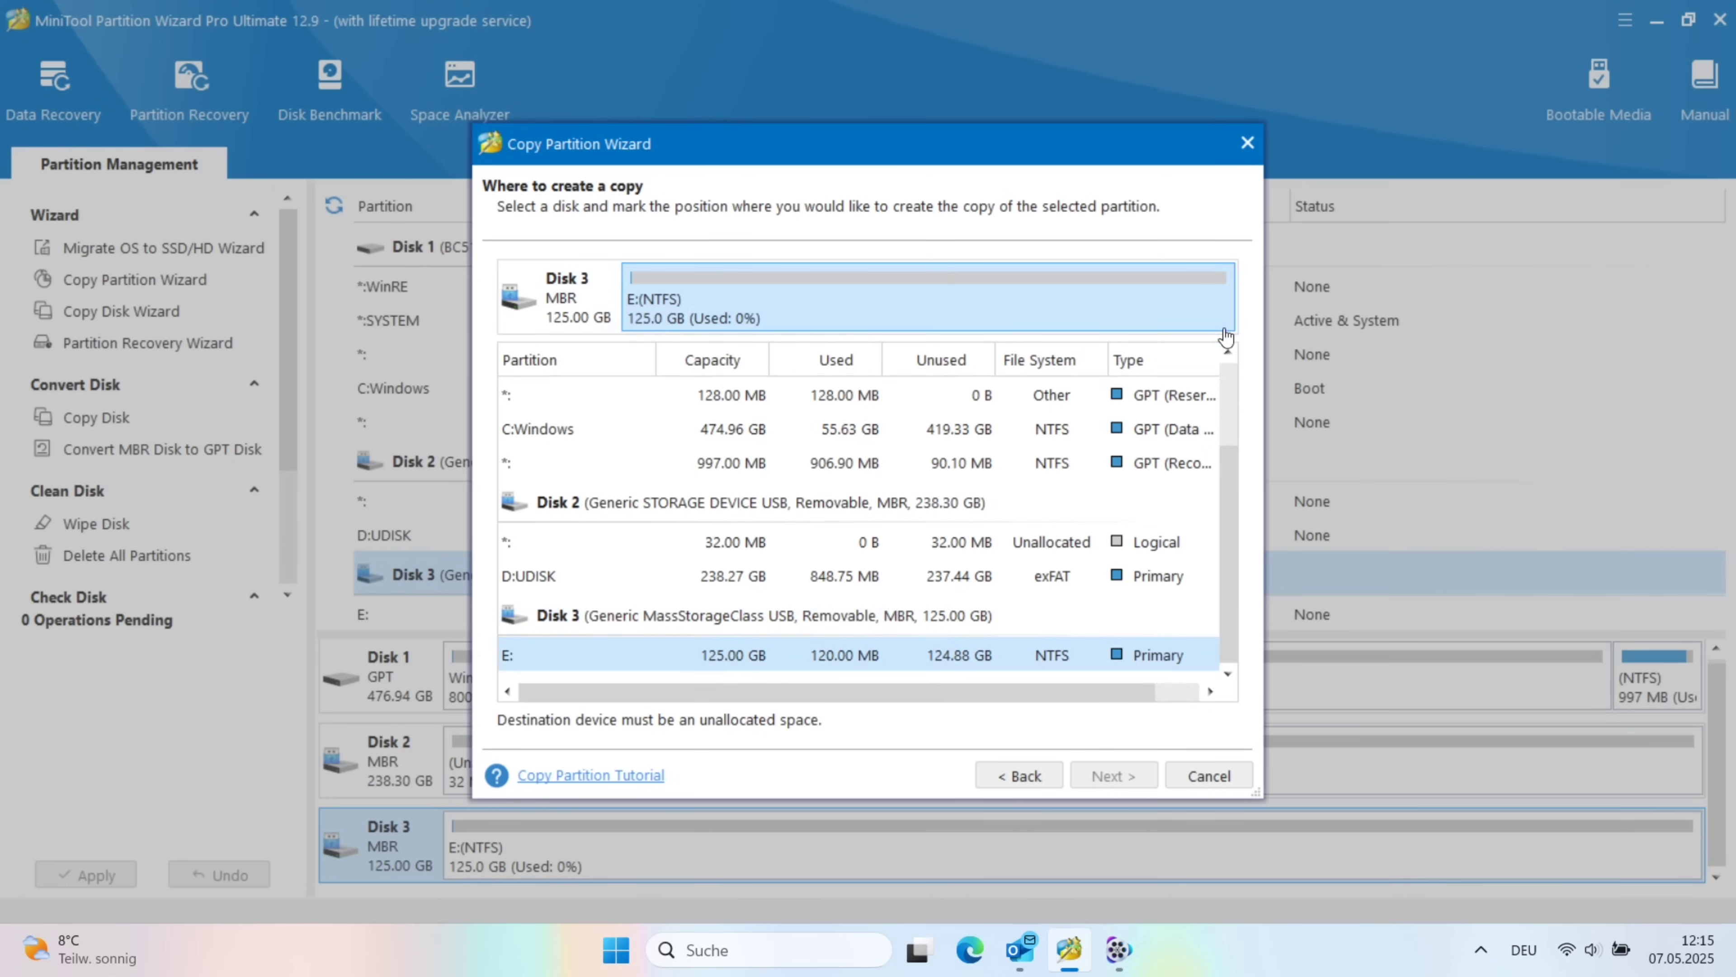
{"action": "left_click", "coordinate": [1249, 143]}
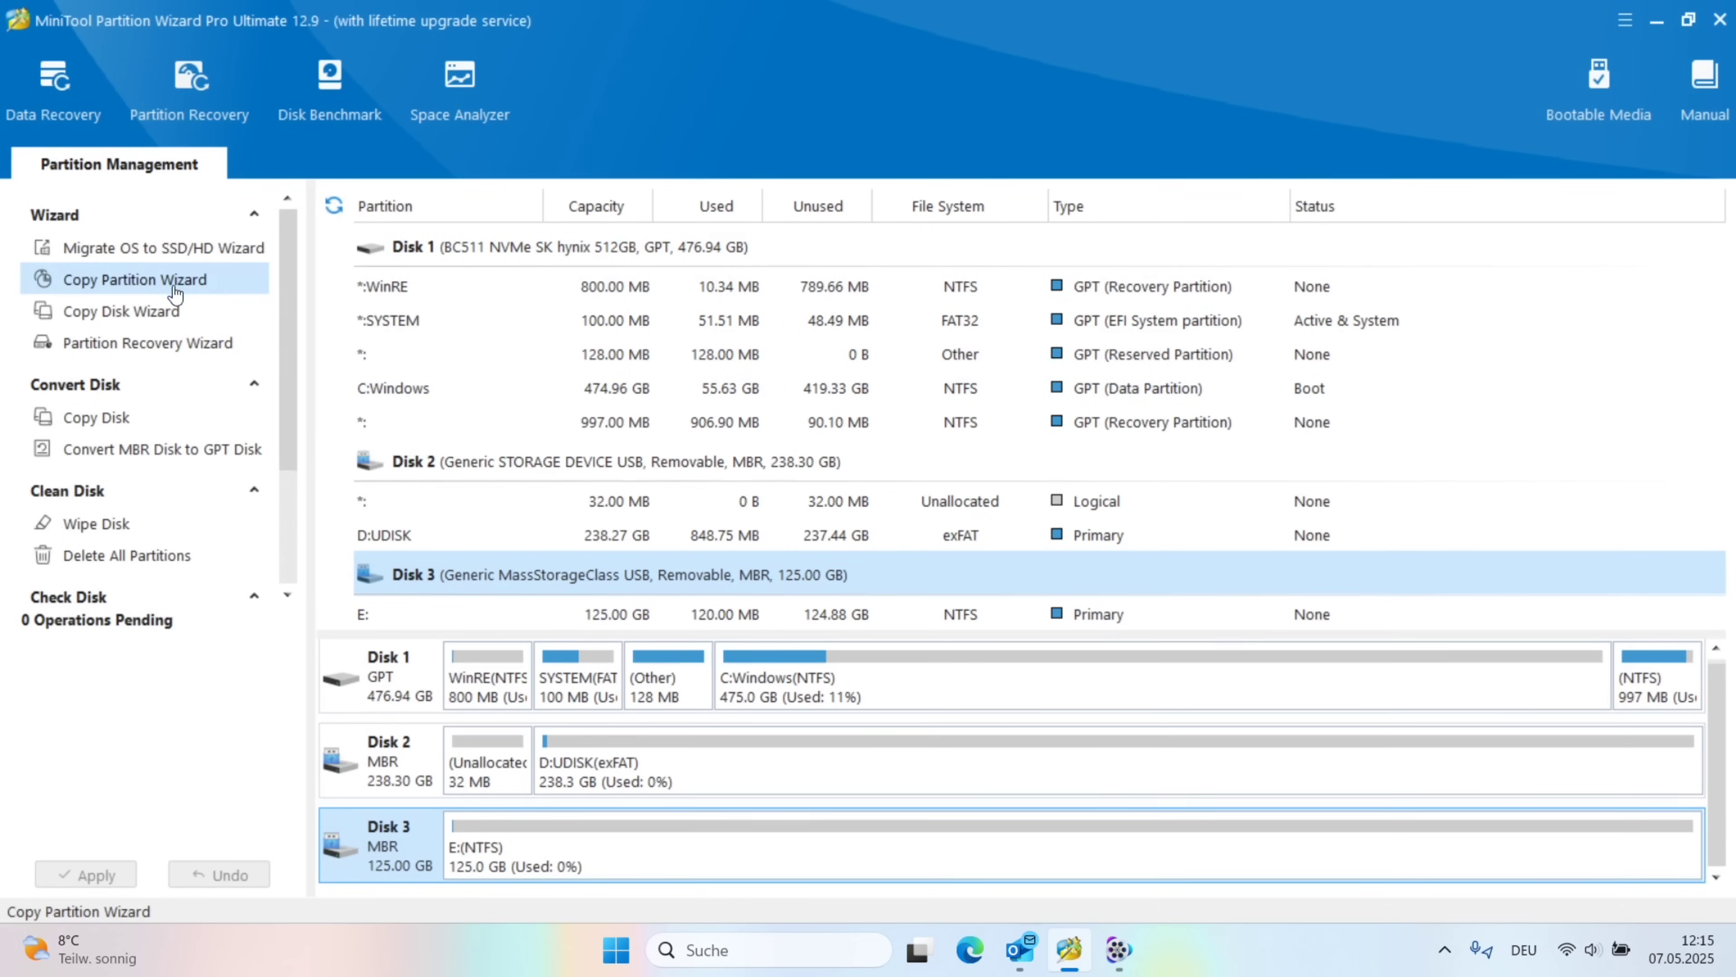
Preview Disk 2, Disk 3 and Disk 1 as possible source disks in the Copy Disk Wizard, and cancel the wizard
{"action": "left_click", "coordinate": [162, 315]}
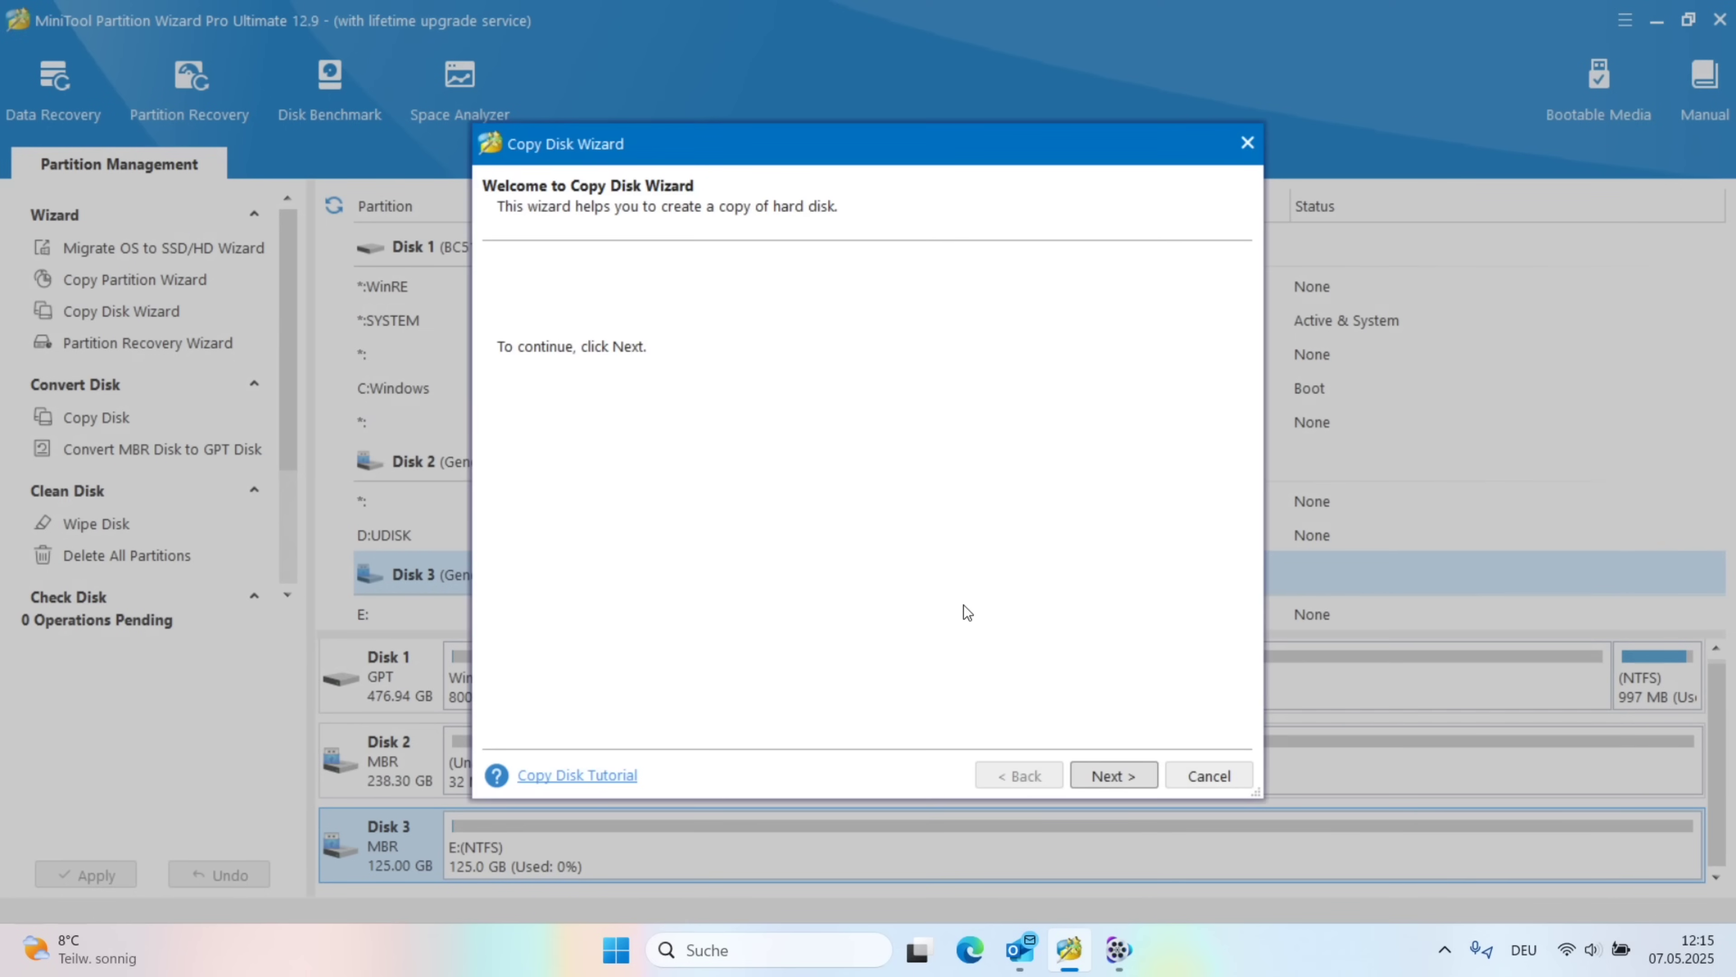
{"action": "left_click", "coordinate": [1102, 775]}
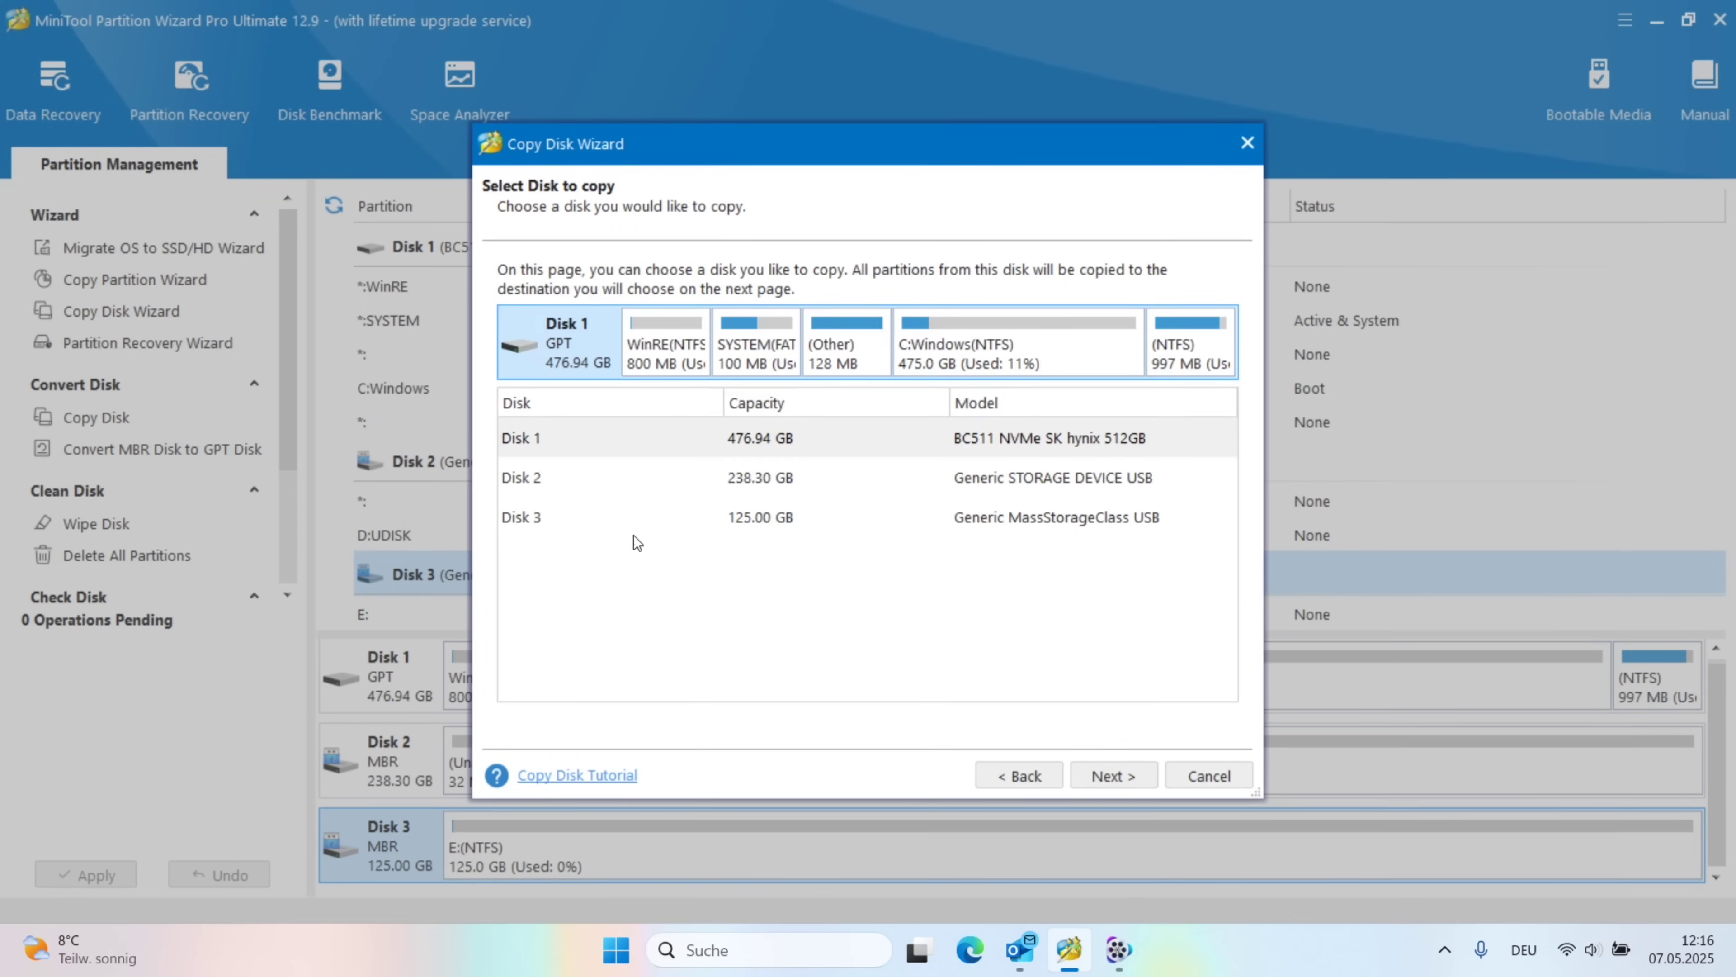
{"action": "left_click", "coordinate": [565, 470]}
{"action": "left_click", "coordinate": [564, 511]}
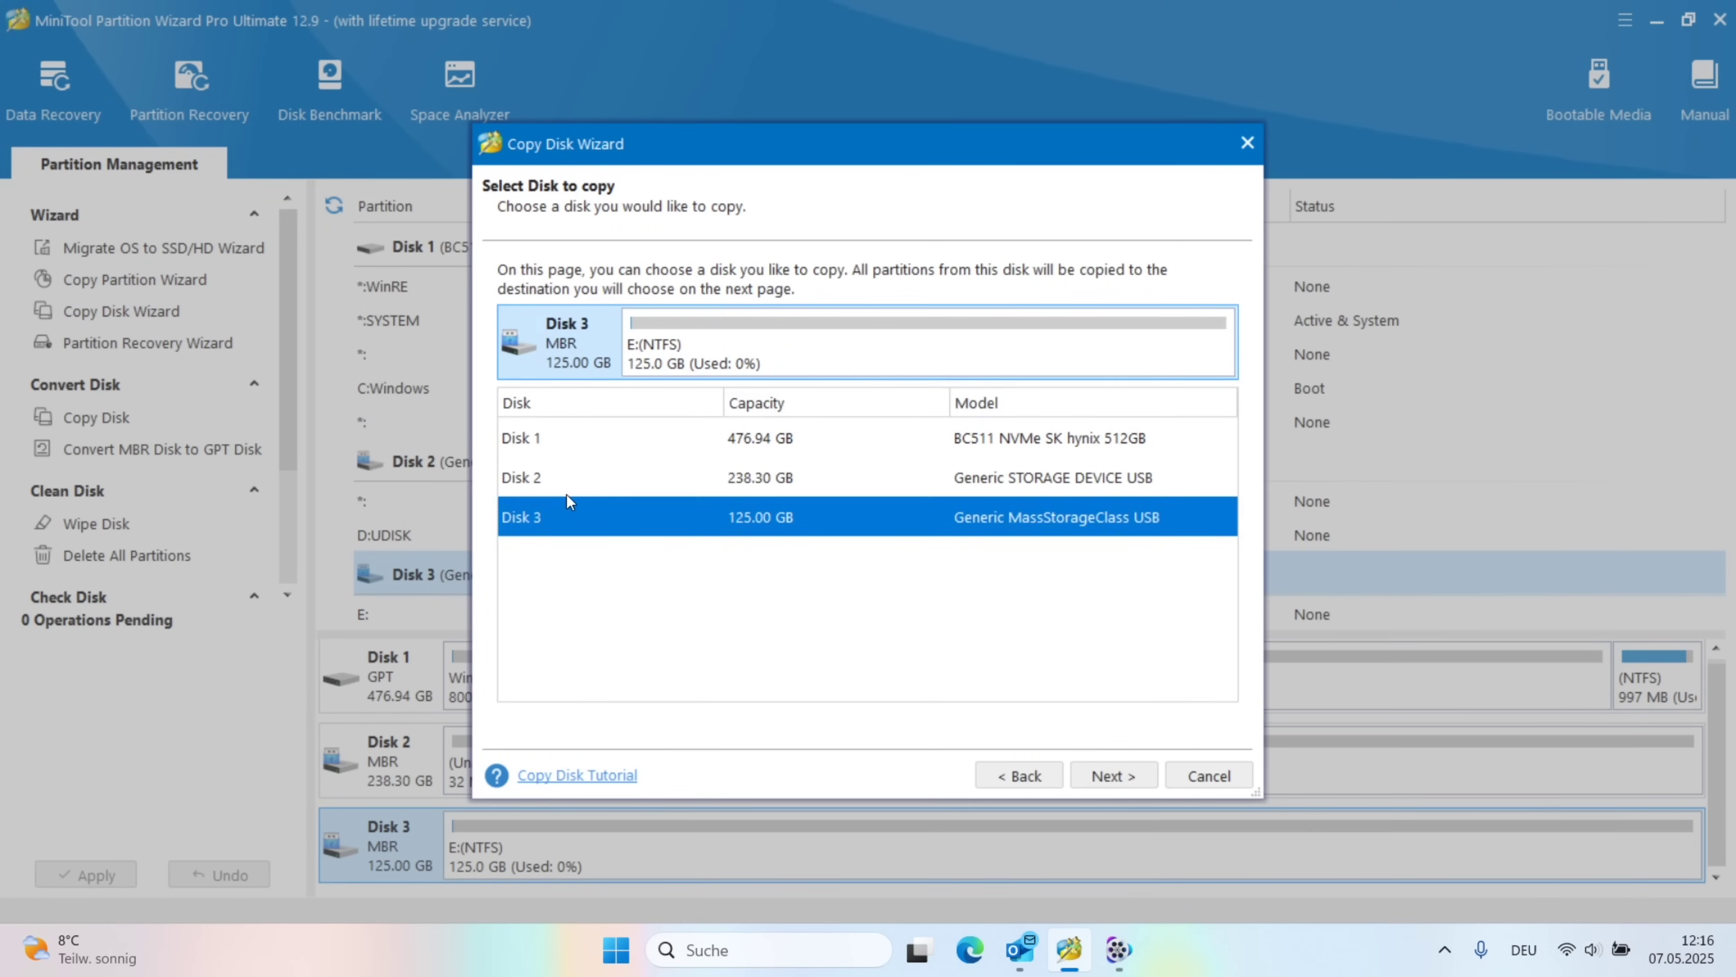
{"action": "left_click", "coordinate": [566, 487]}
{"action": "left_click", "coordinate": [566, 448]}
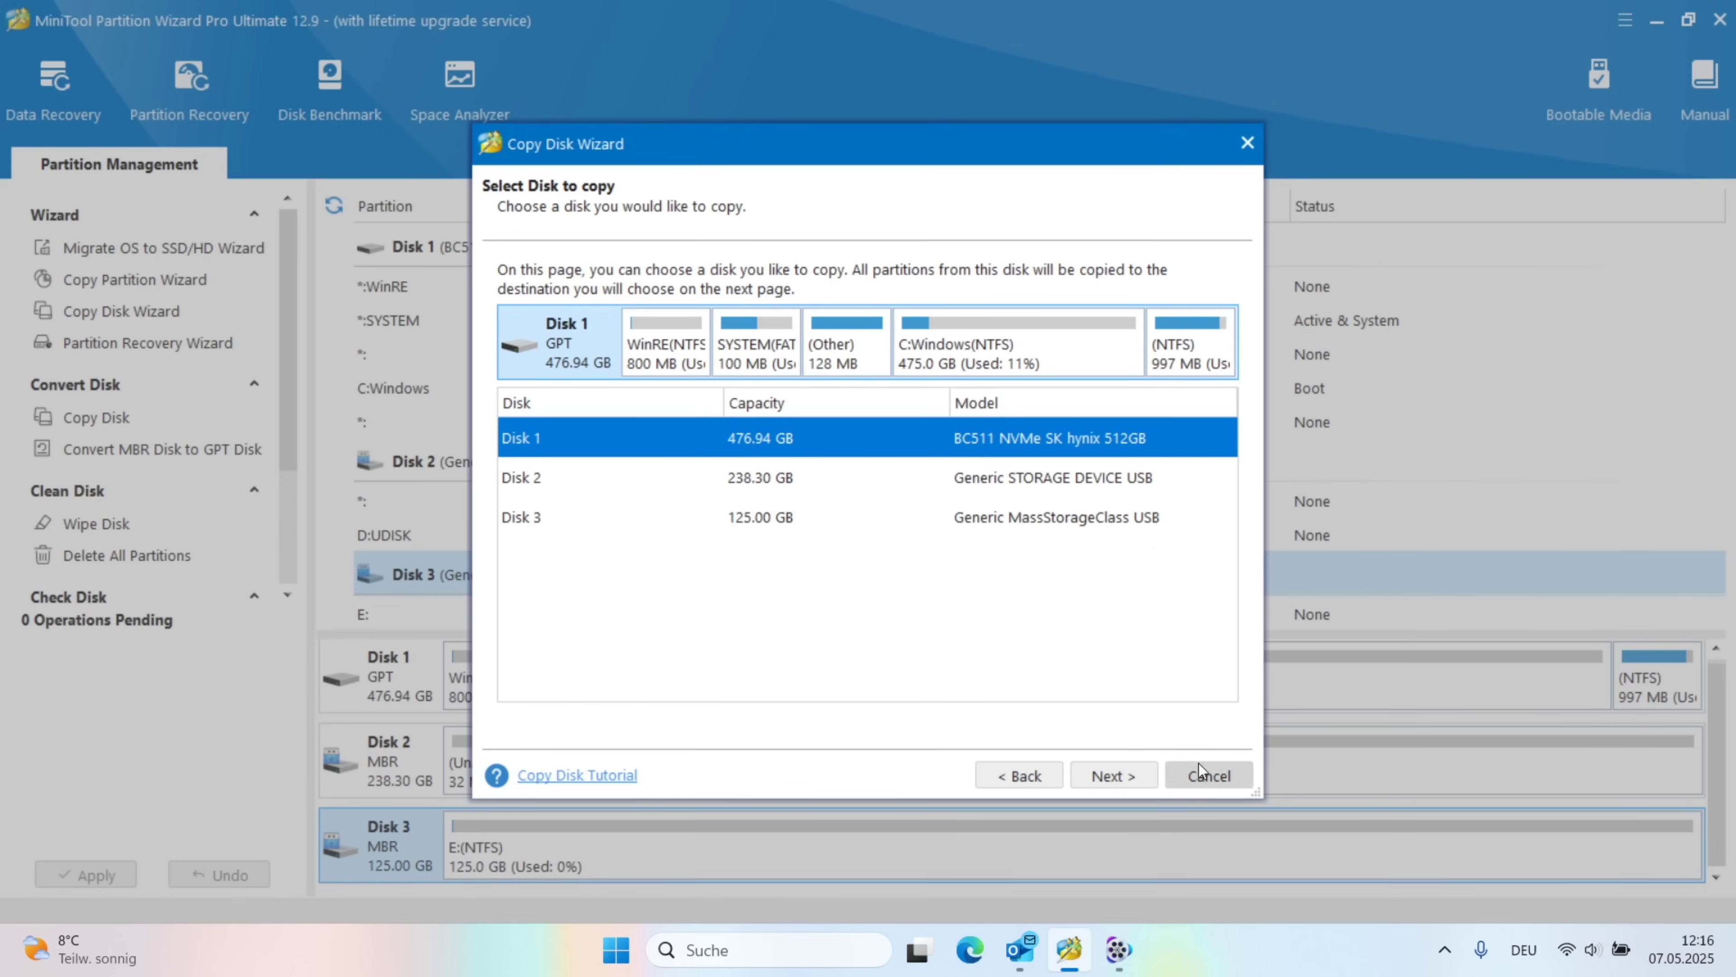
{"action": "left_click", "coordinate": [1210, 774]}
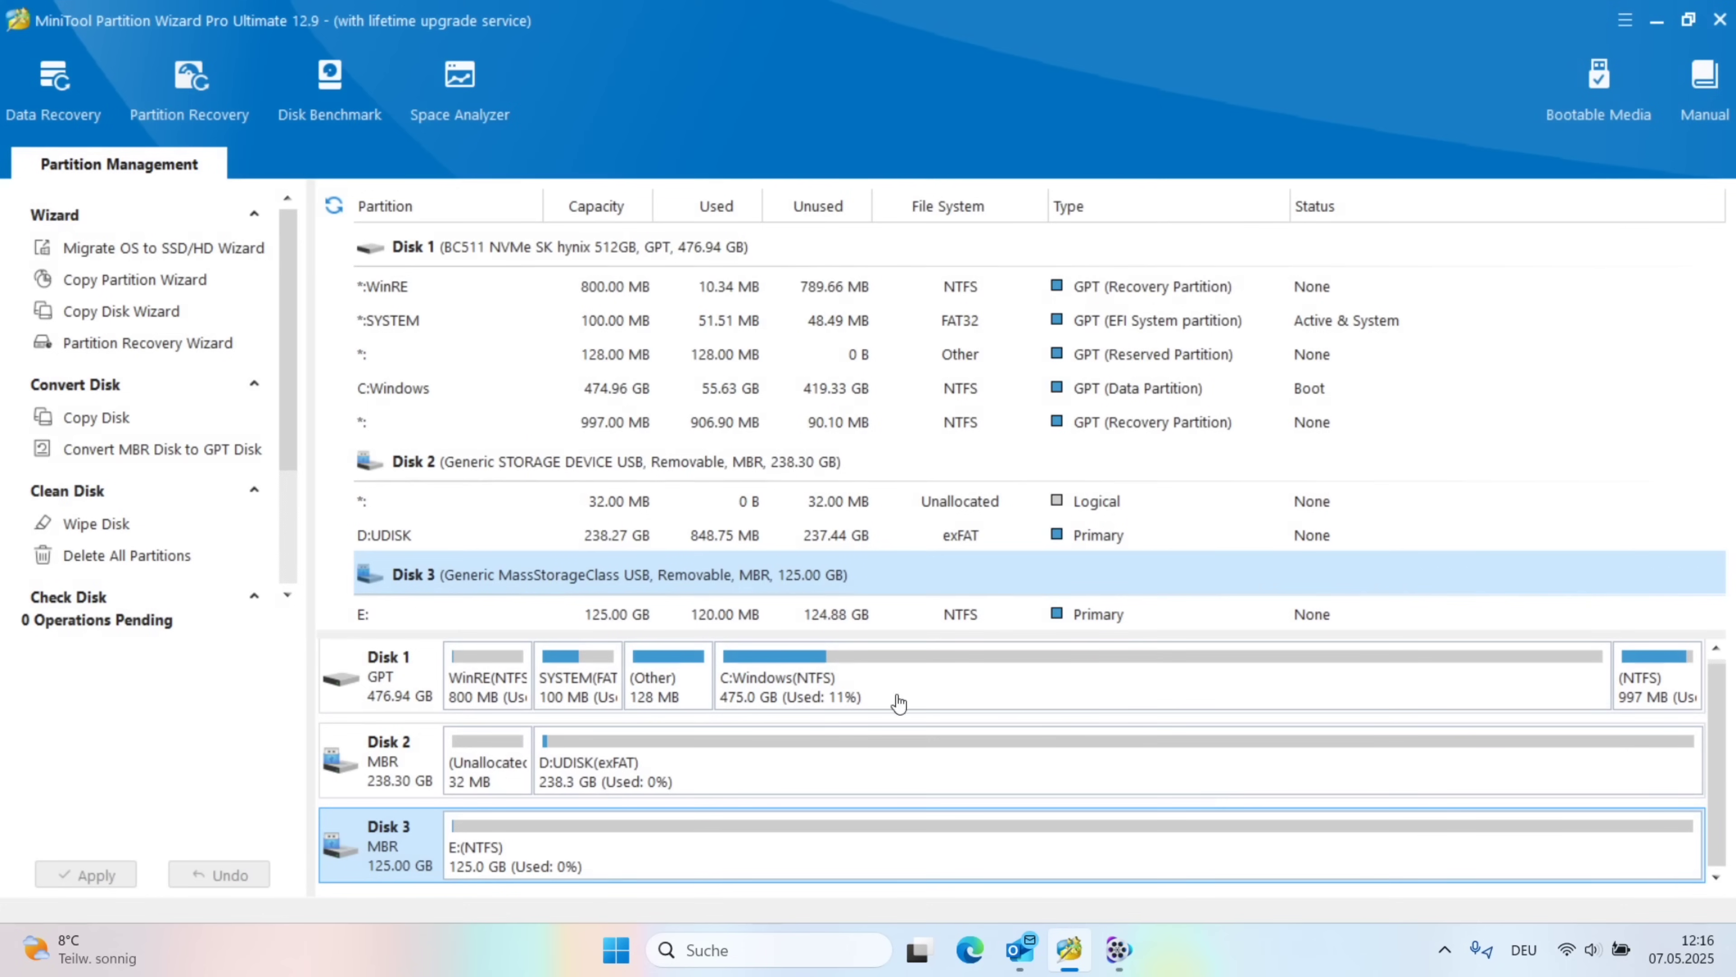
View the welcome page of the Partition Recovery Wizard and close the wizard
{"action": "left_click", "coordinate": [169, 345]}
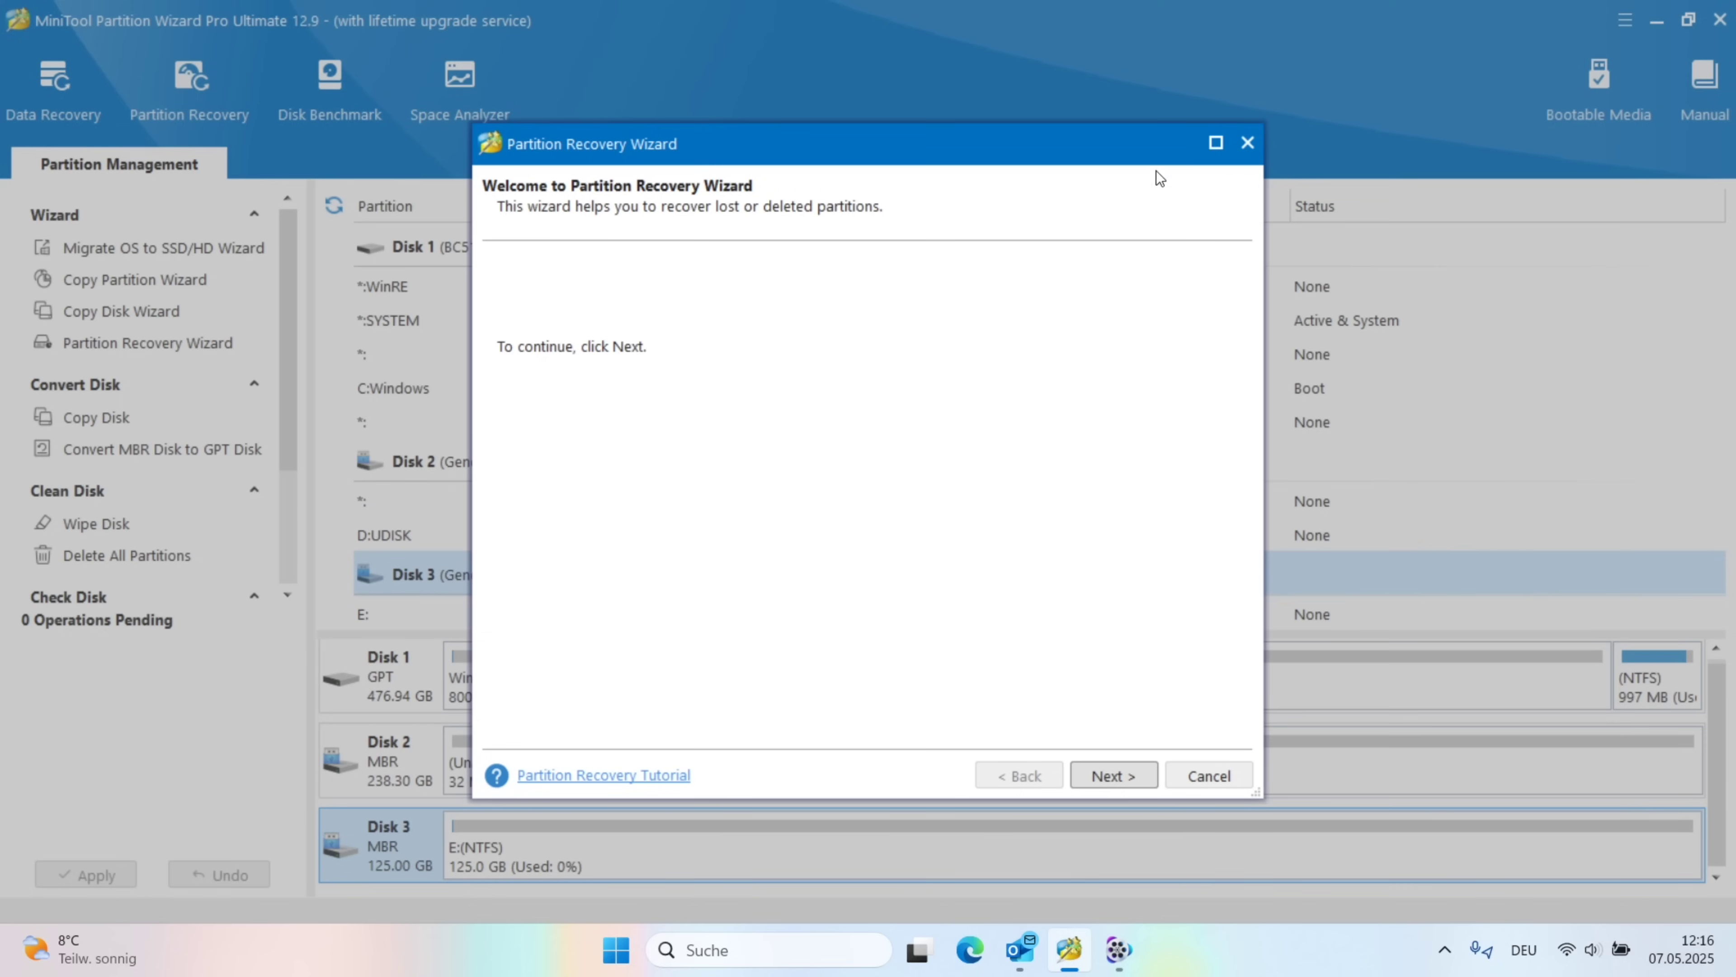
{"action": "left_click", "coordinate": [1249, 143]}
{"action": "left_click", "coordinate": [827, 510]}
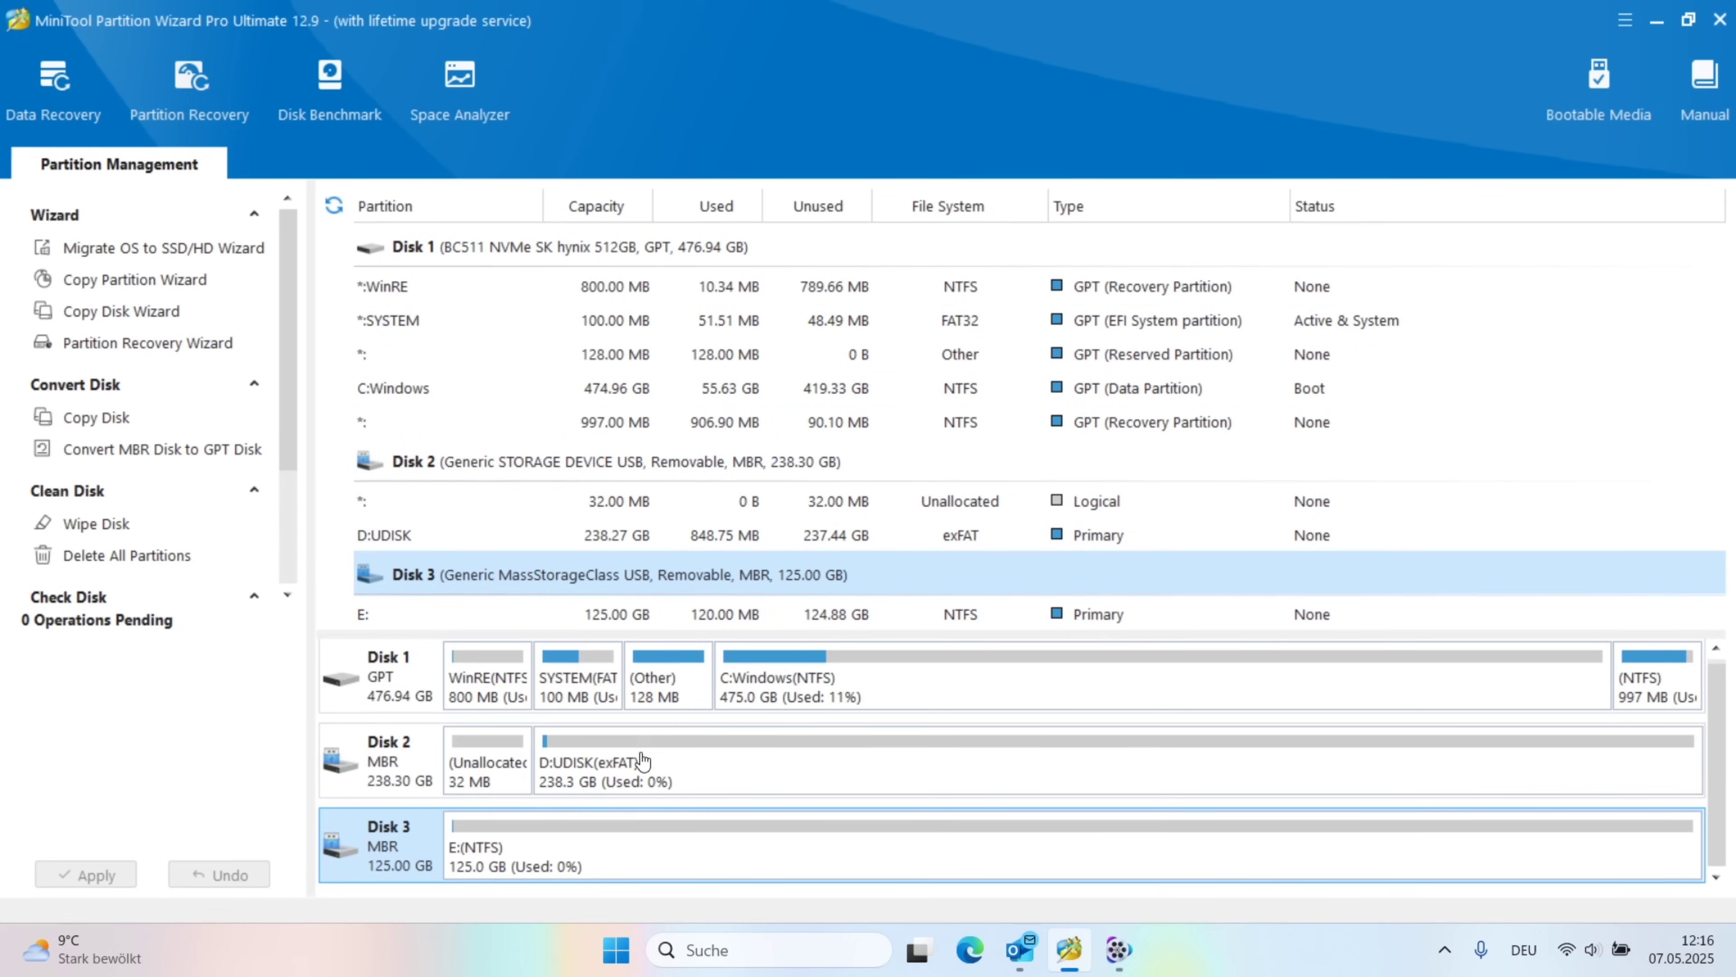
Queue a format of the D: UDISK partition on Disk 2 as FAT32 with the default cluster size
{"action": "left_click", "coordinate": [673, 768]}
{"action": "right_click", "coordinate": [696, 764]}
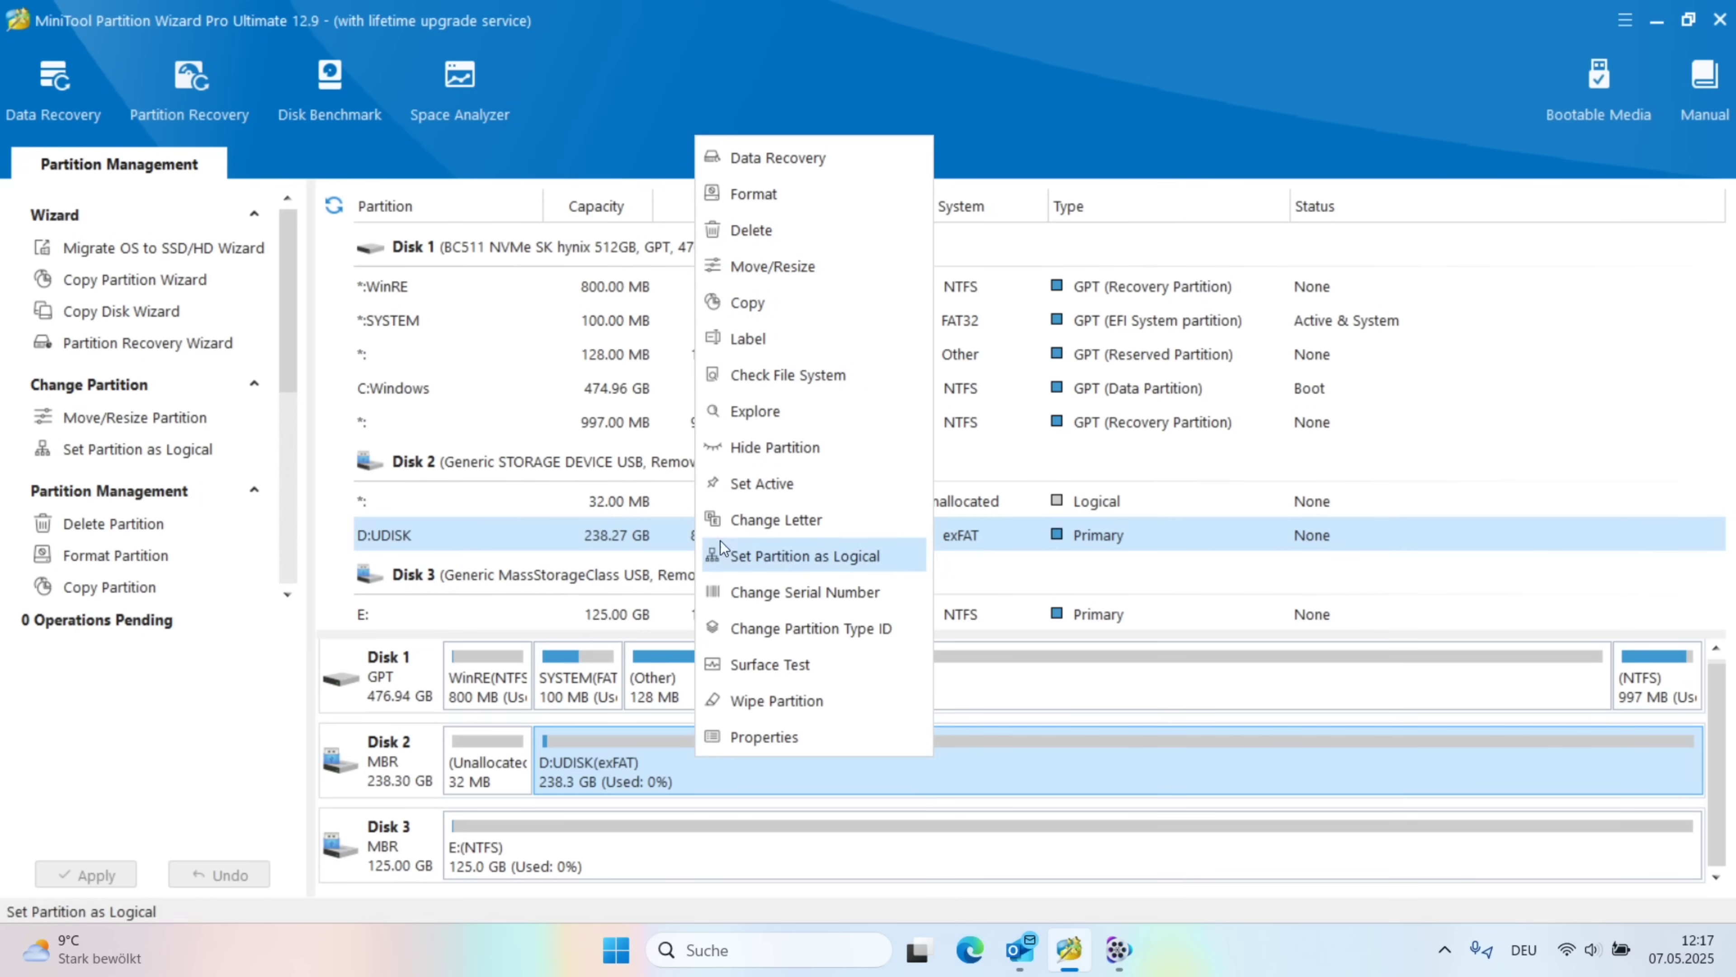
{"action": "left_click", "coordinate": [792, 201]}
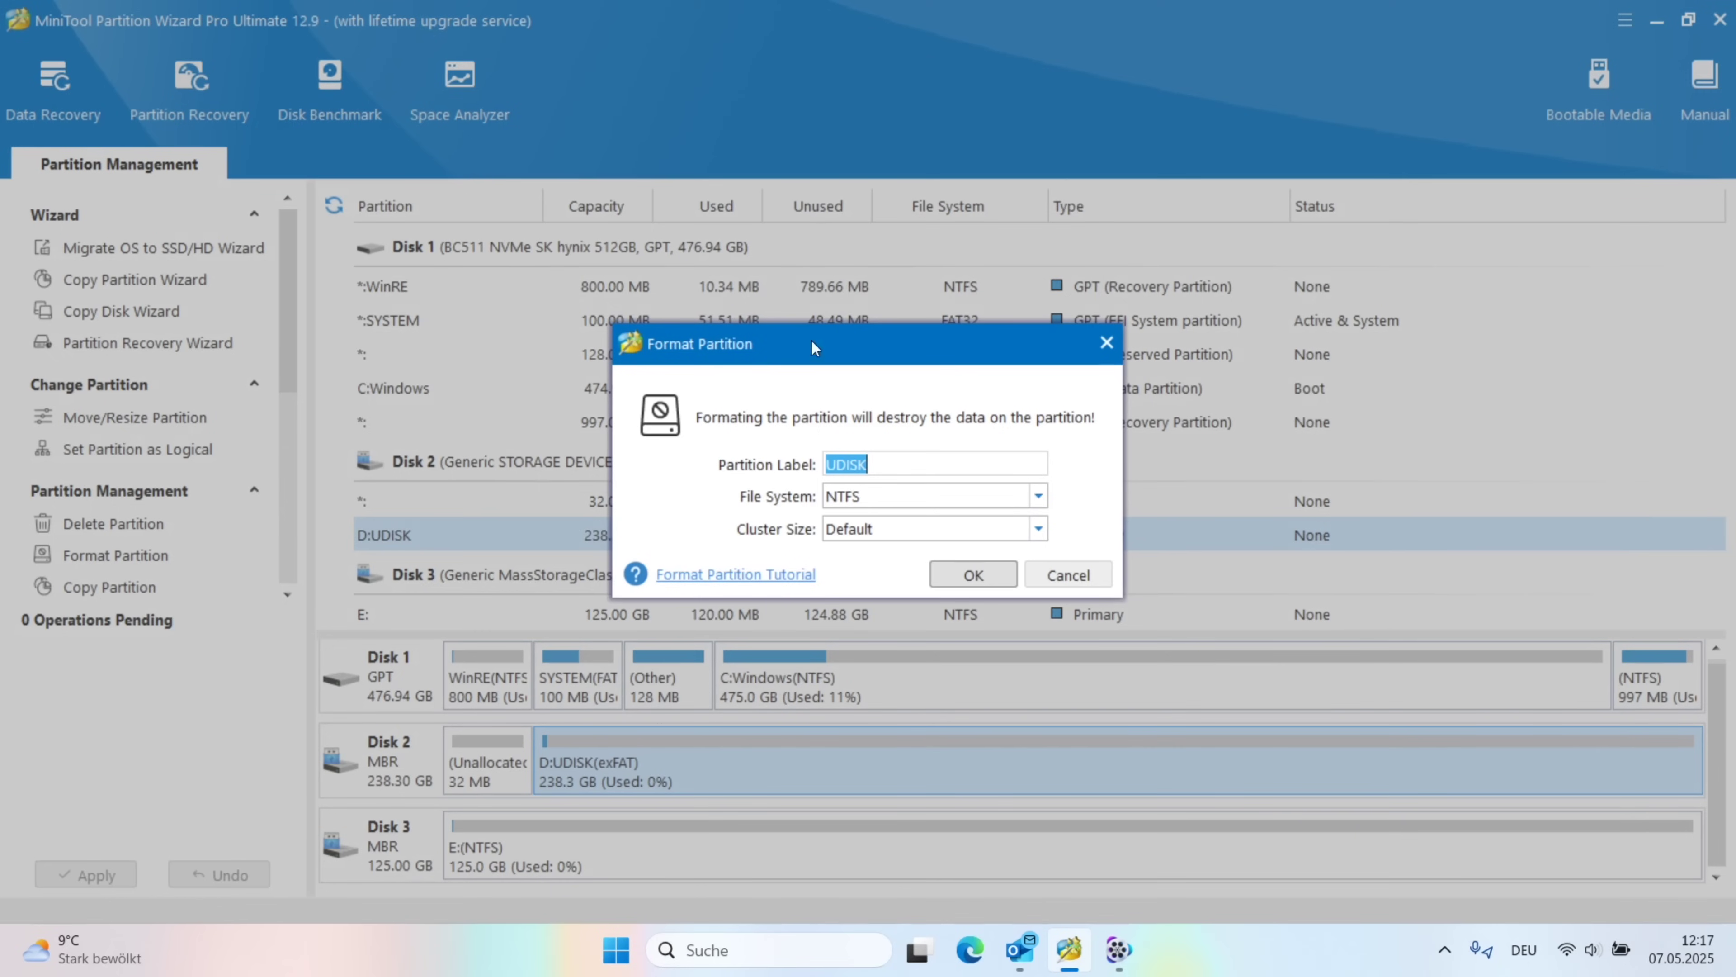
{"action": "left_click", "coordinate": [918, 503]}
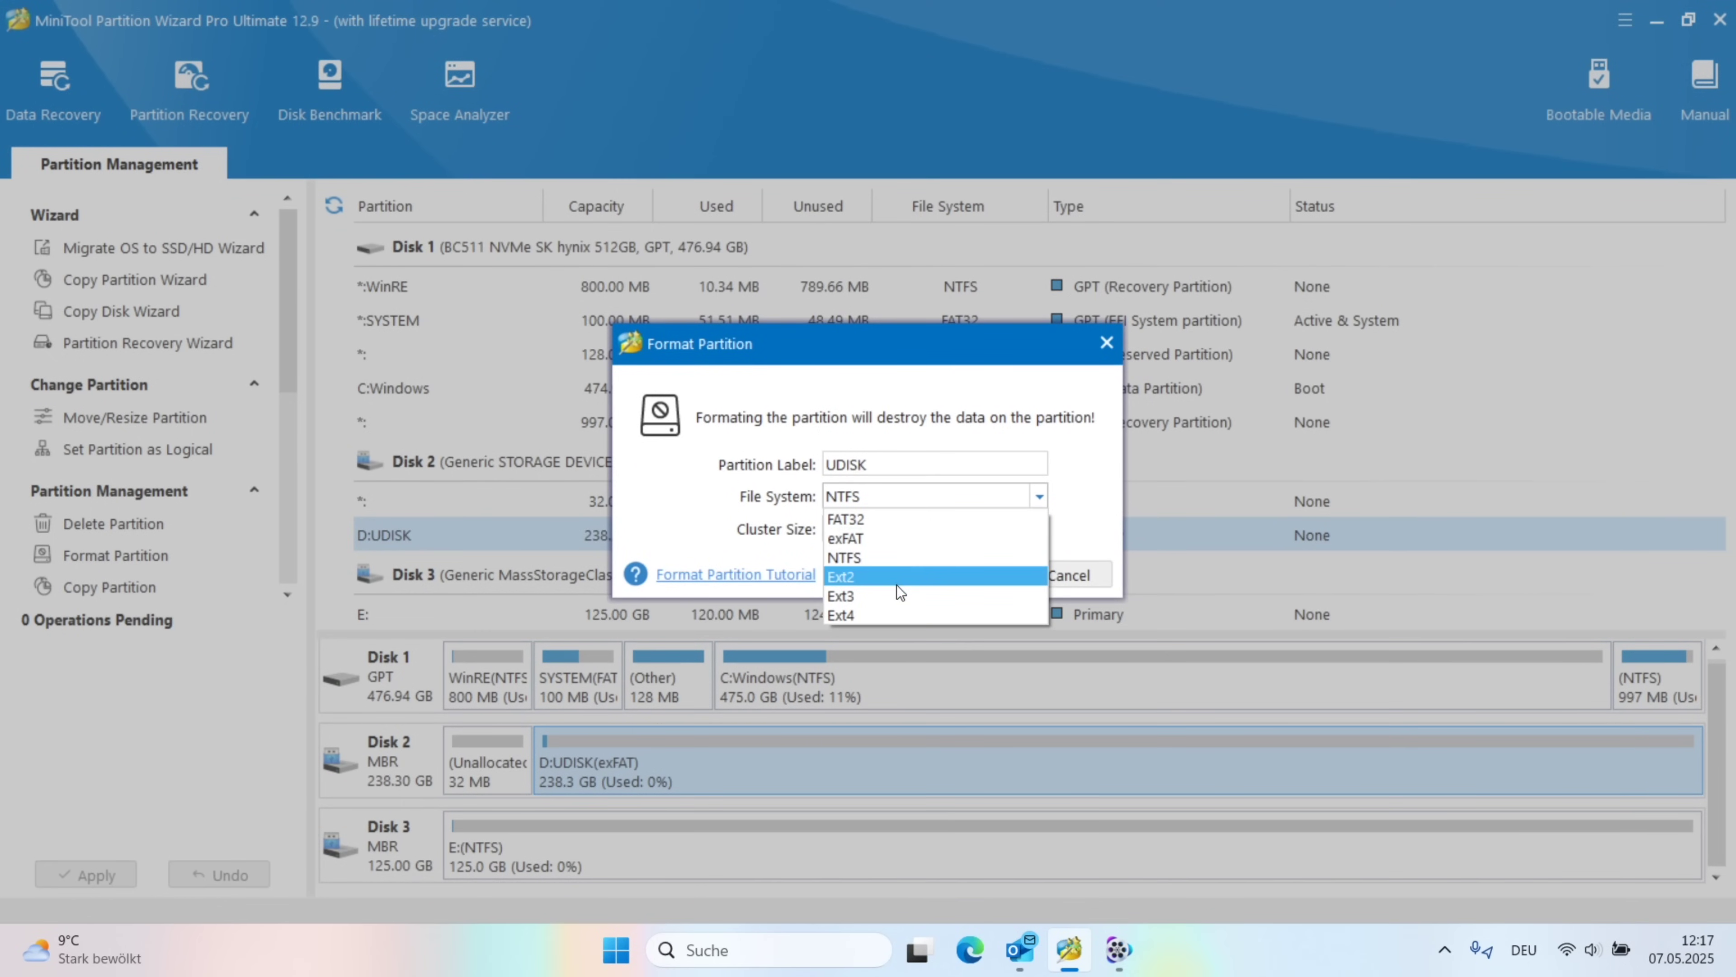
{"action": "left_click", "coordinate": [888, 520]}
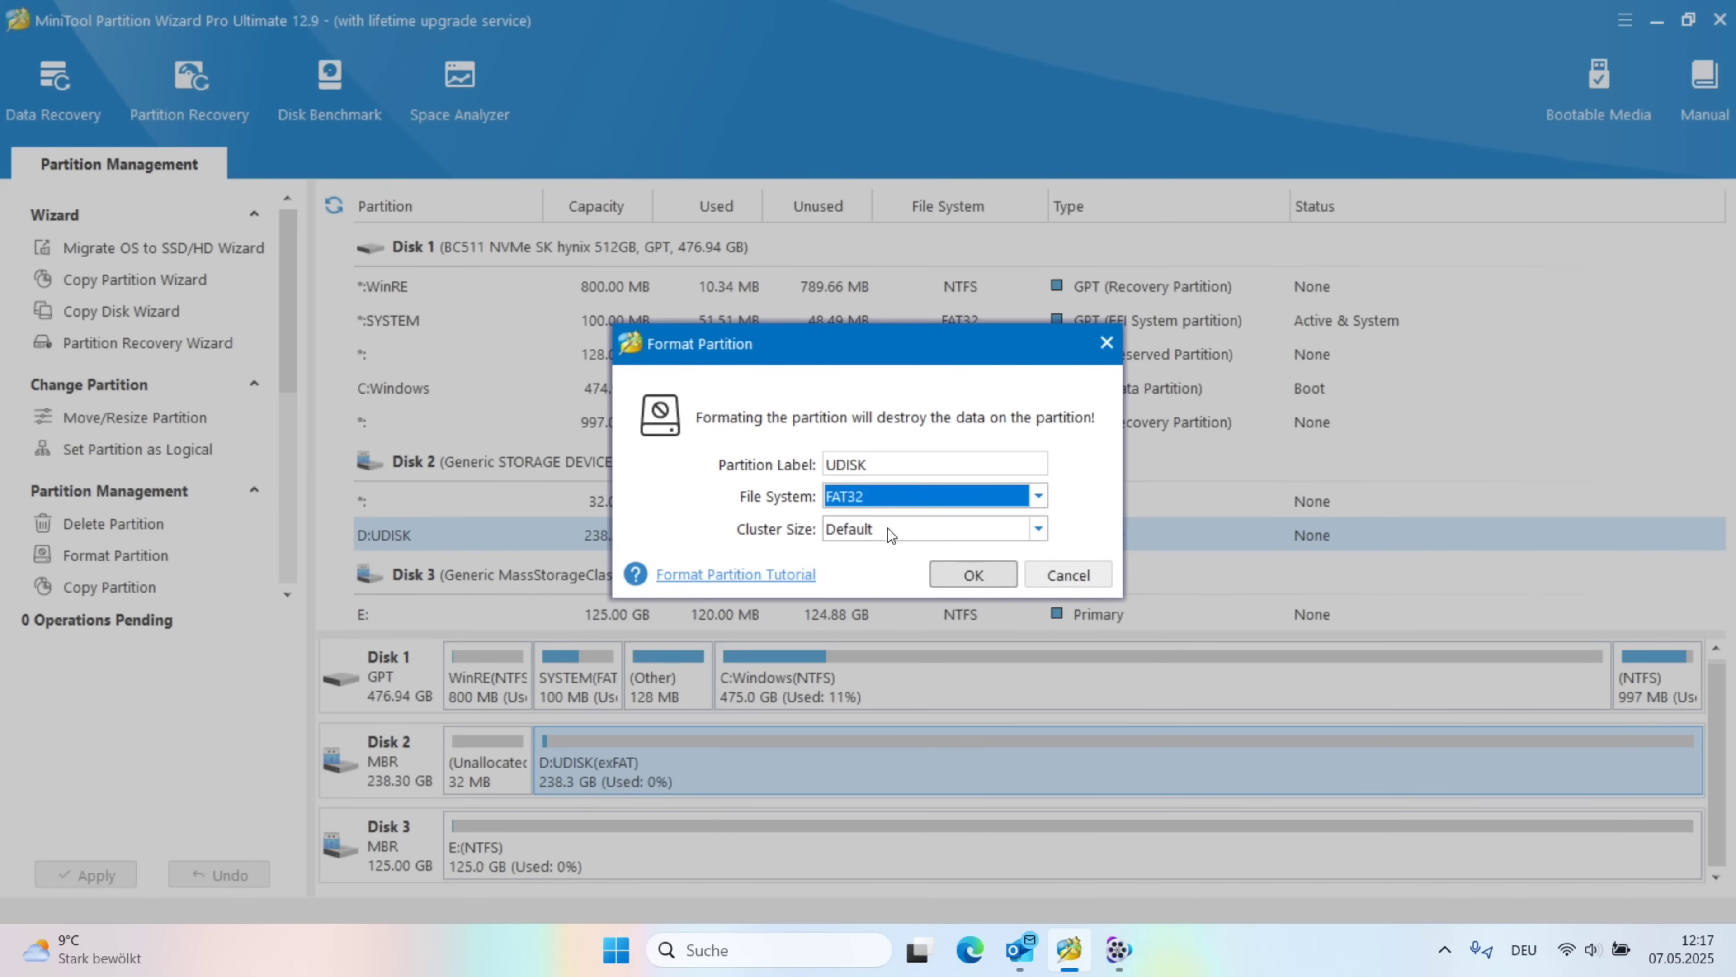
{"action": "left_click", "coordinate": [902, 526]}
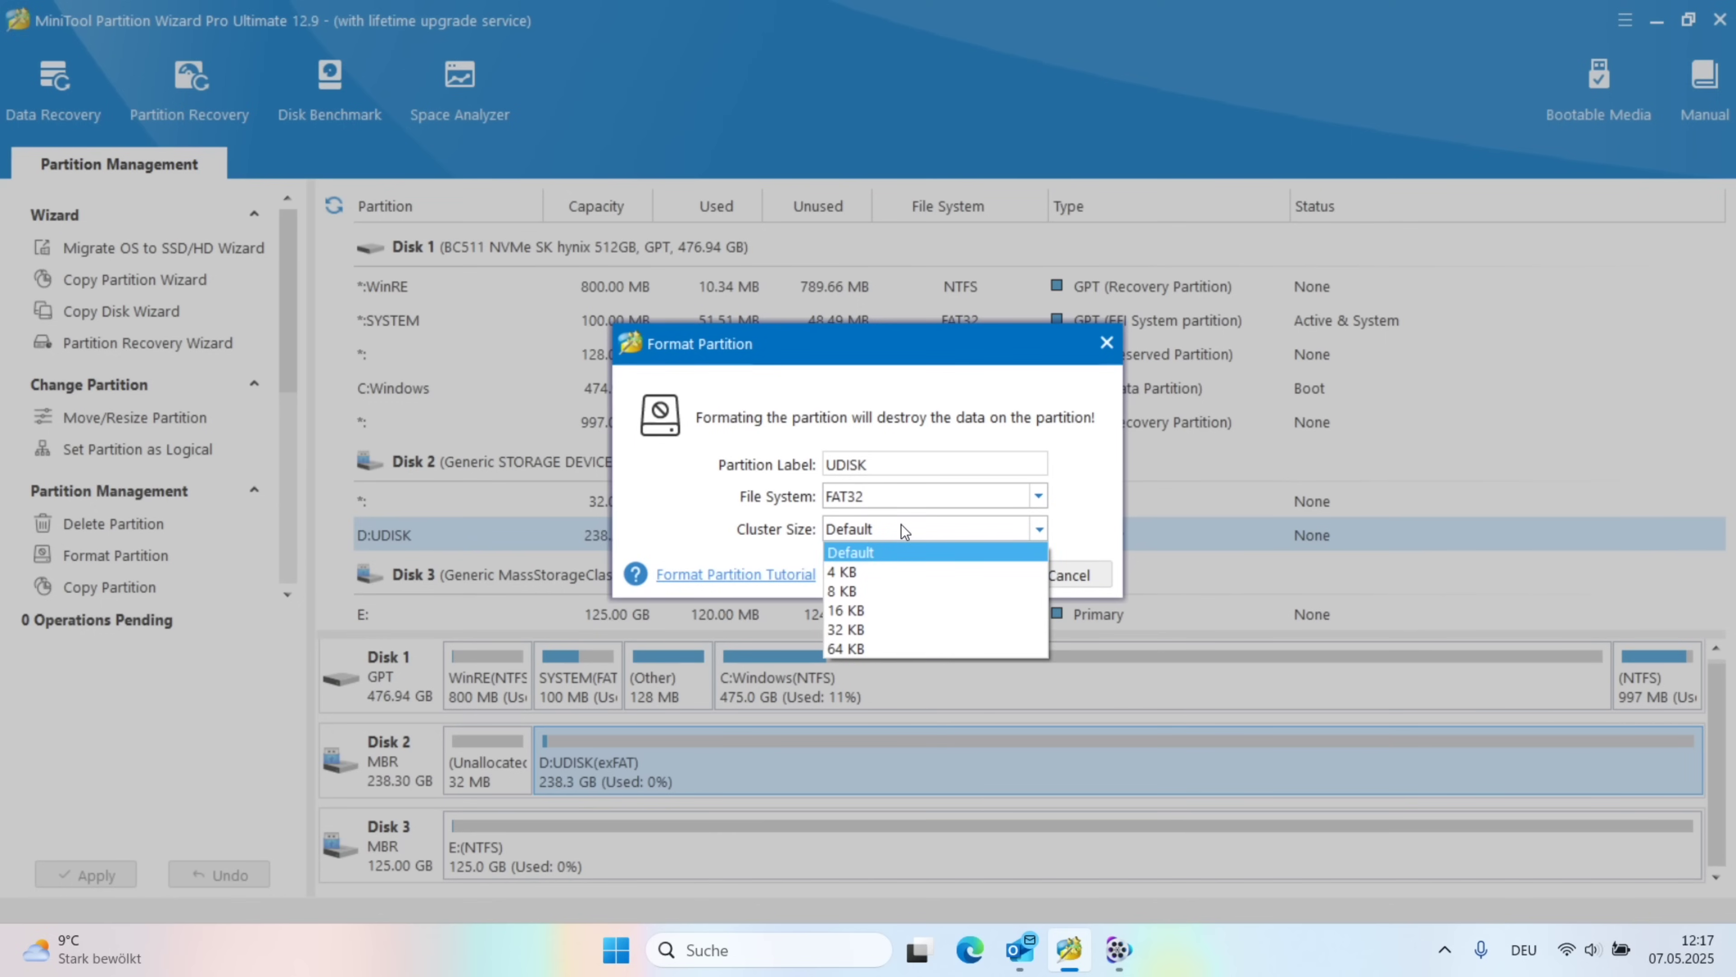
{"action": "left_click", "coordinate": [901, 524]}
{"action": "left_click", "coordinate": [970, 575]}
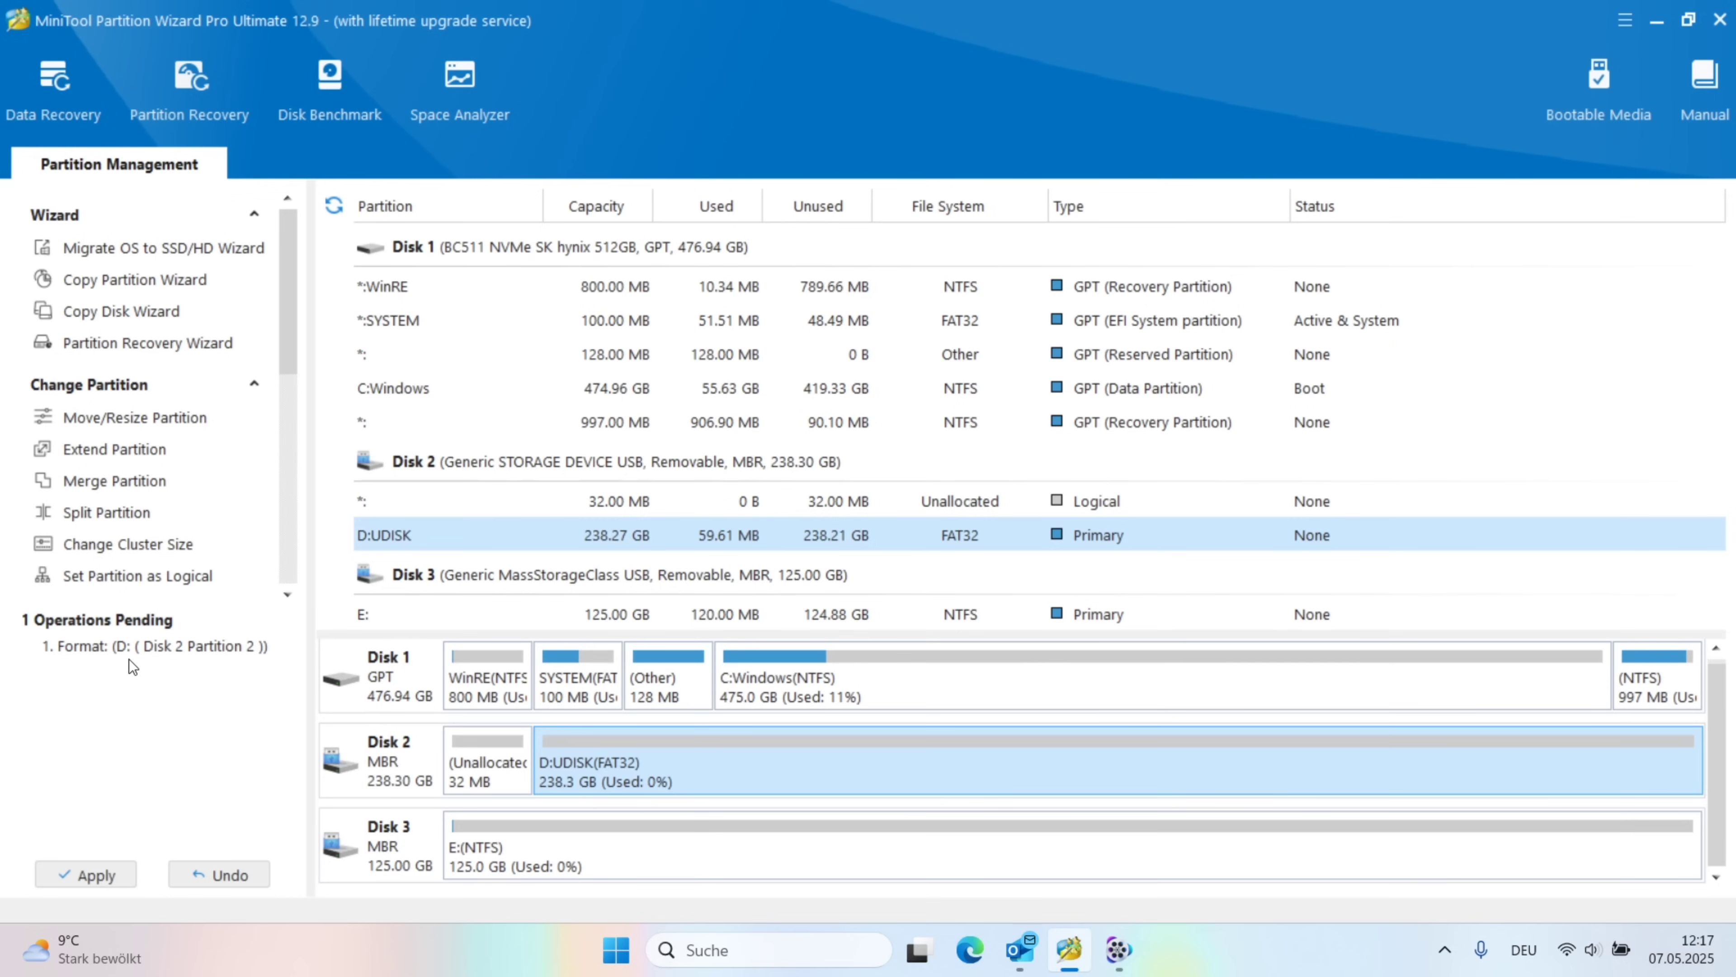
Split the E: partition on Disk 3 into an original partition of 53.40 GB and a new one of 71.60 GB
{"action": "left_click", "coordinate": [735, 853]}
{"action": "right_click", "coordinate": [729, 849]}
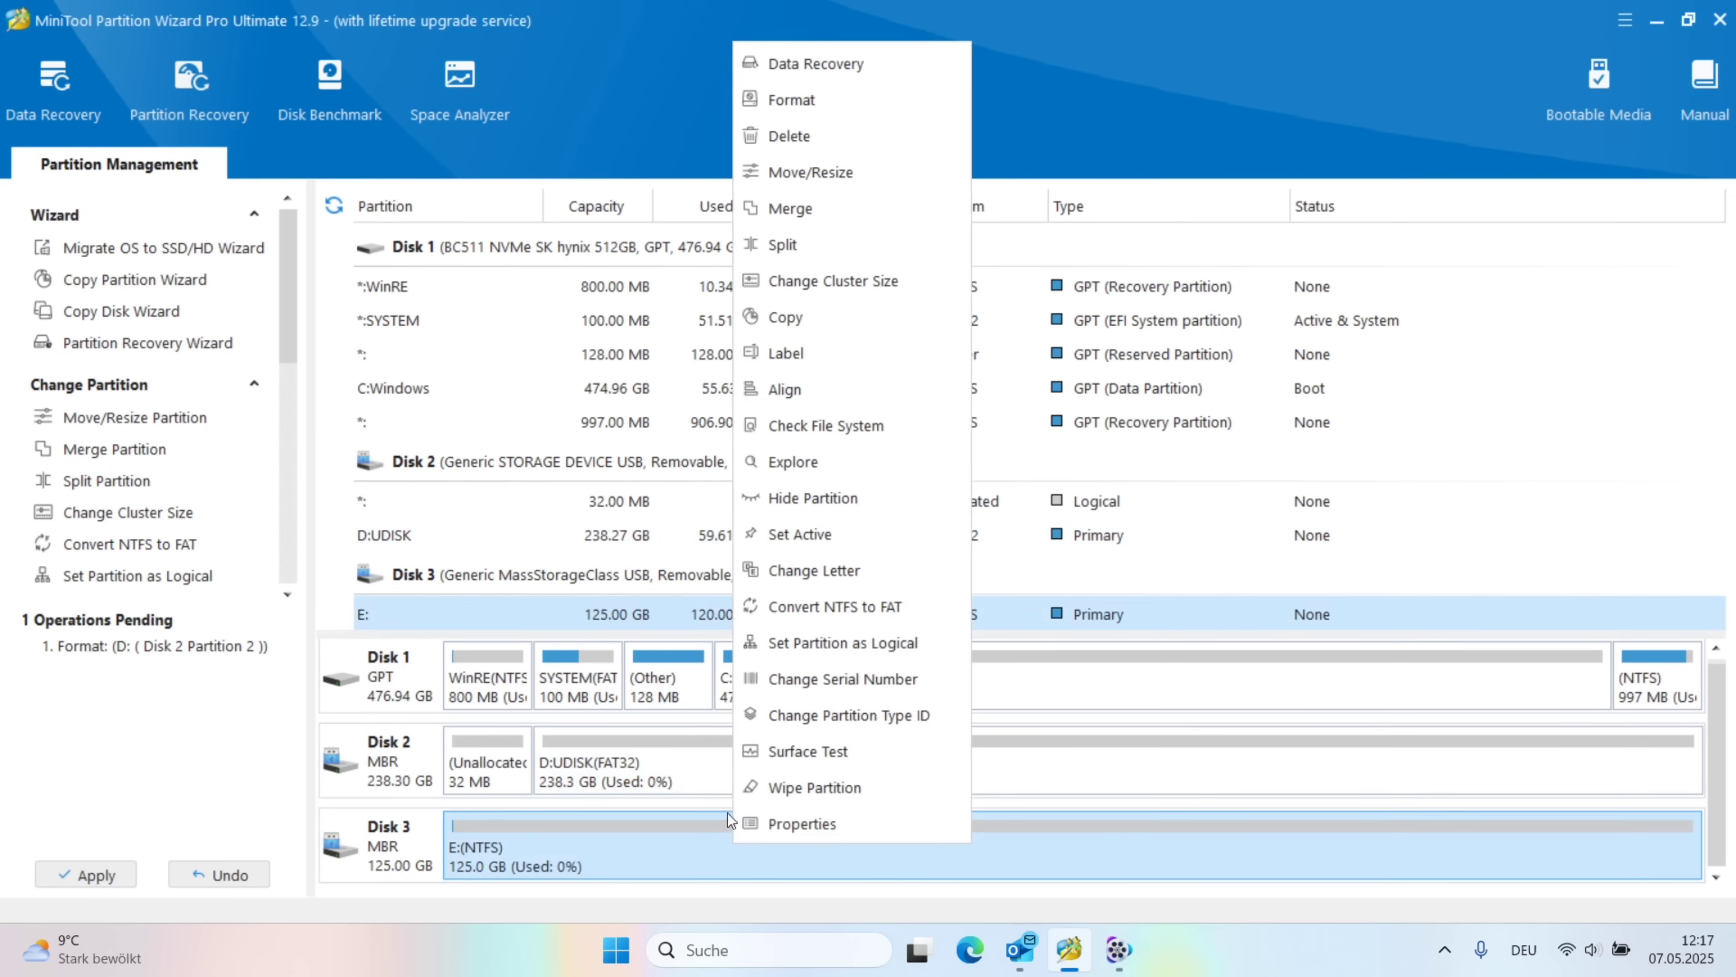
{"action": "left_click", "coordinate": [838, 246]}
{"action": "left_click_drag", "start_coordinate": [872, 452], "coordinate": [845, 480]}
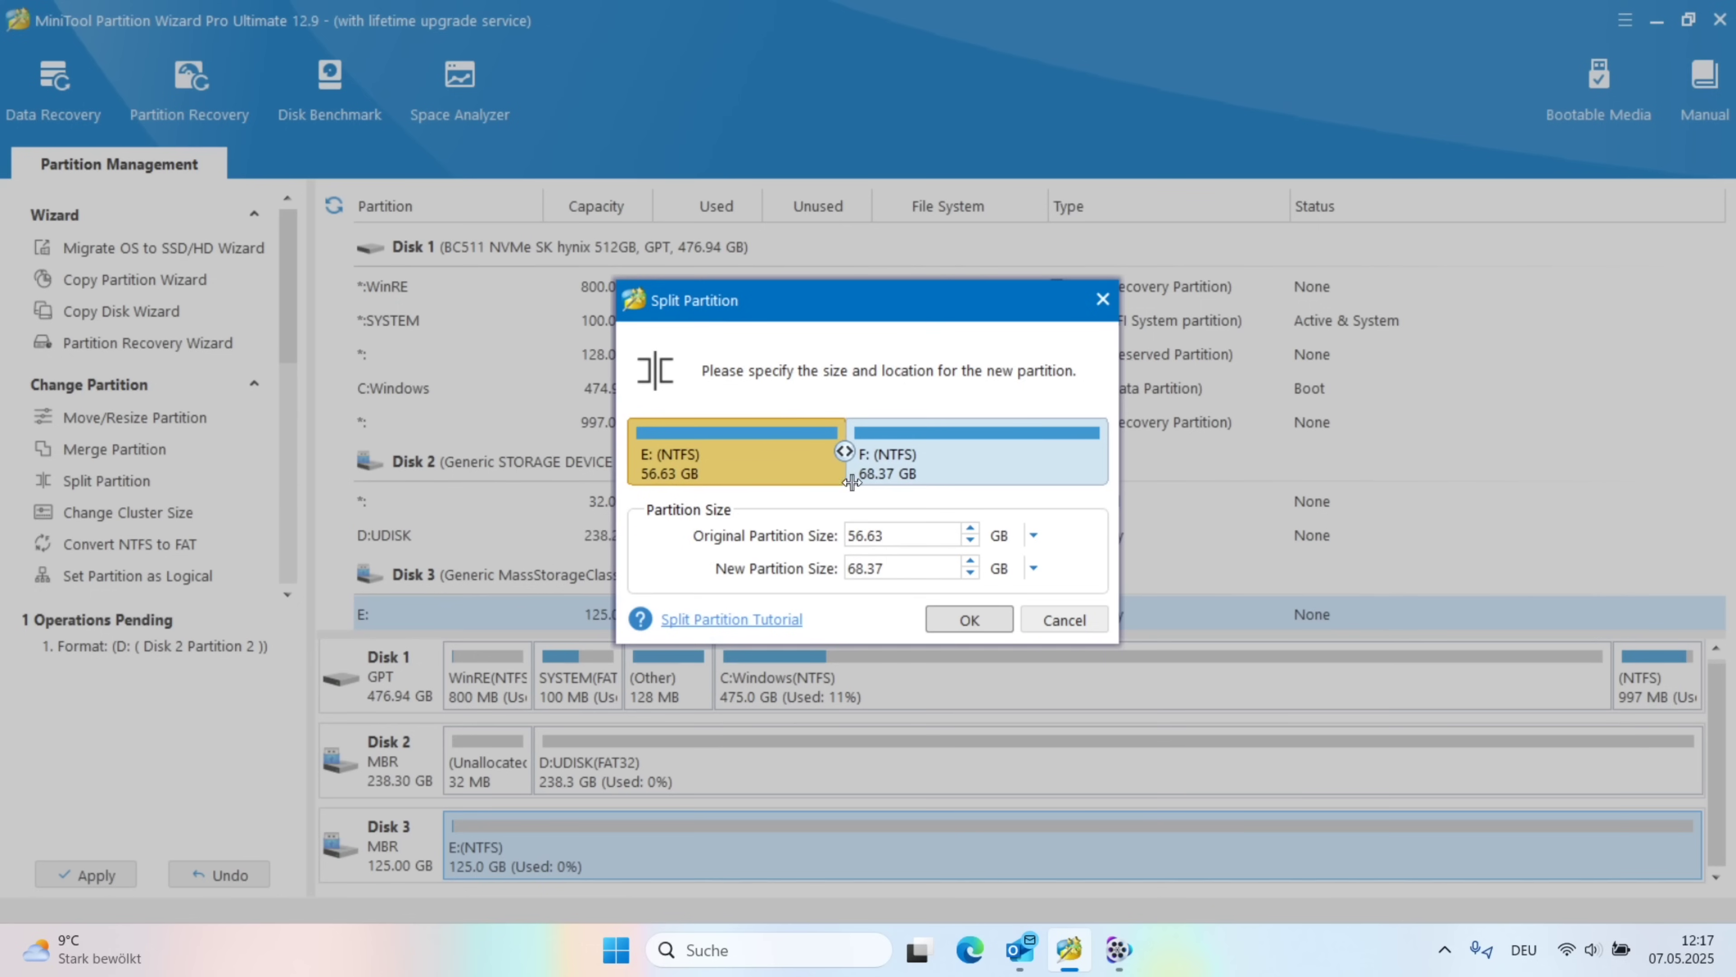
{"action": "mouse_move", "coordinate": [851, 482]}
{"action": "left_mouse_down"}
{"action": "mouse_move", "coordinate": [916, 474]}
{"action": "mouse_move", "coordinate": [834, 476]}
{"action": "left_mouse_up"}
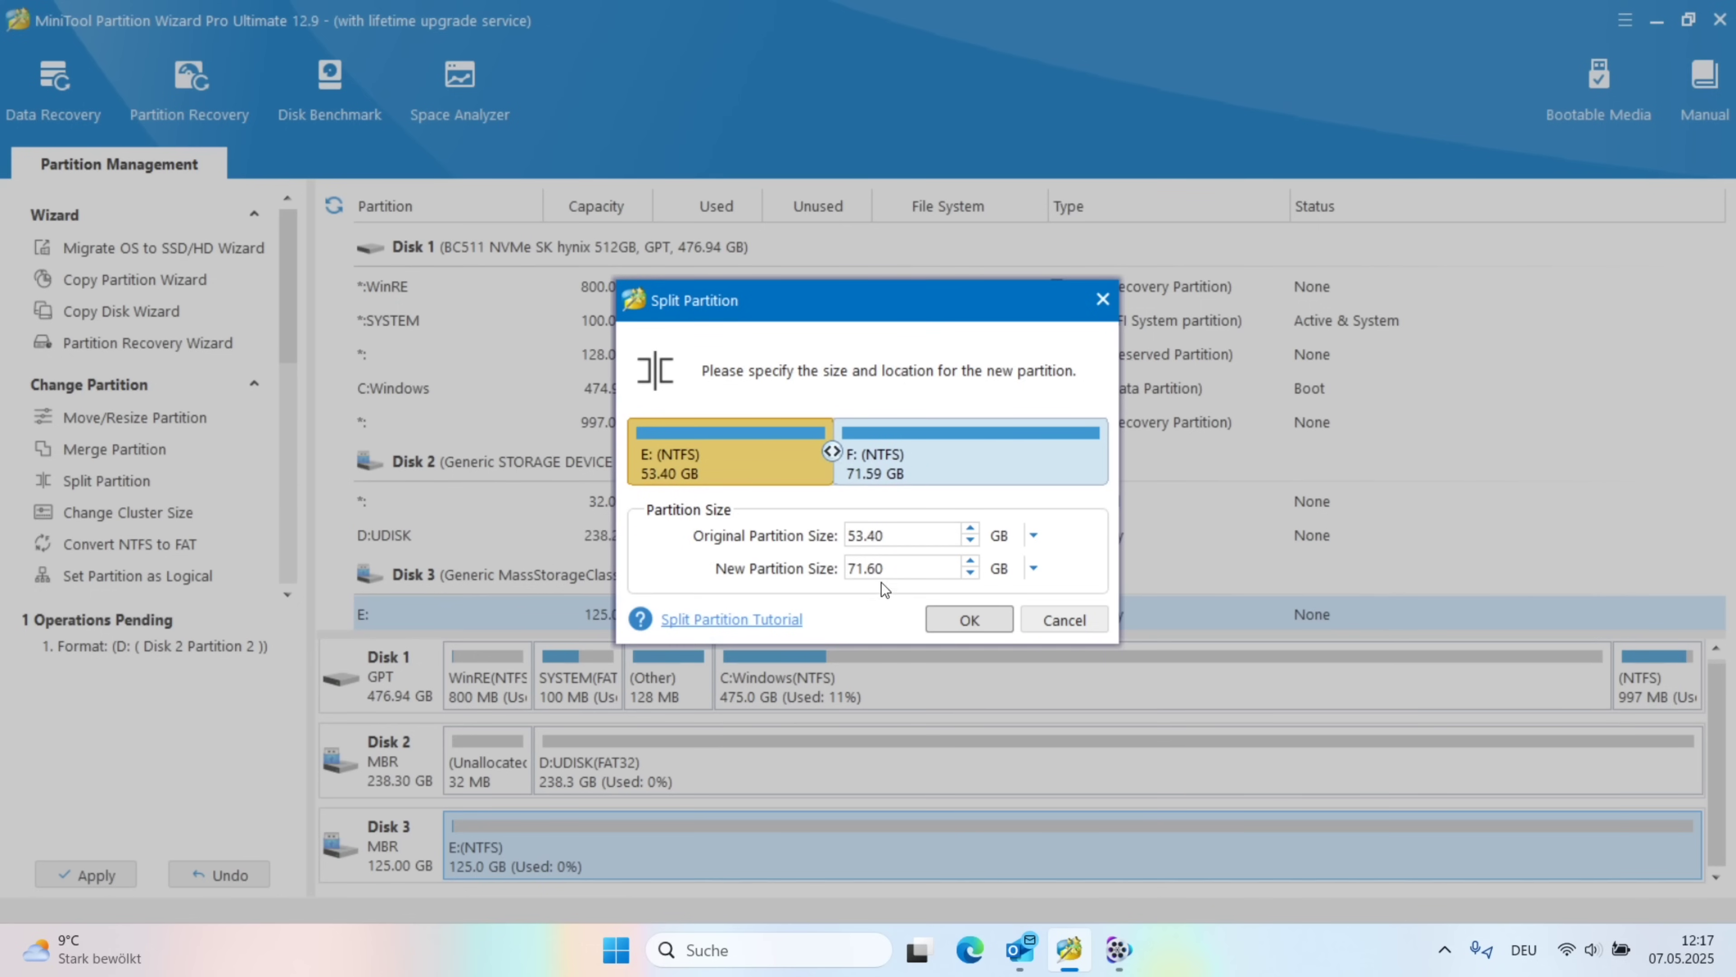
{"action": "left_click", "coordinate": [959, 611]}
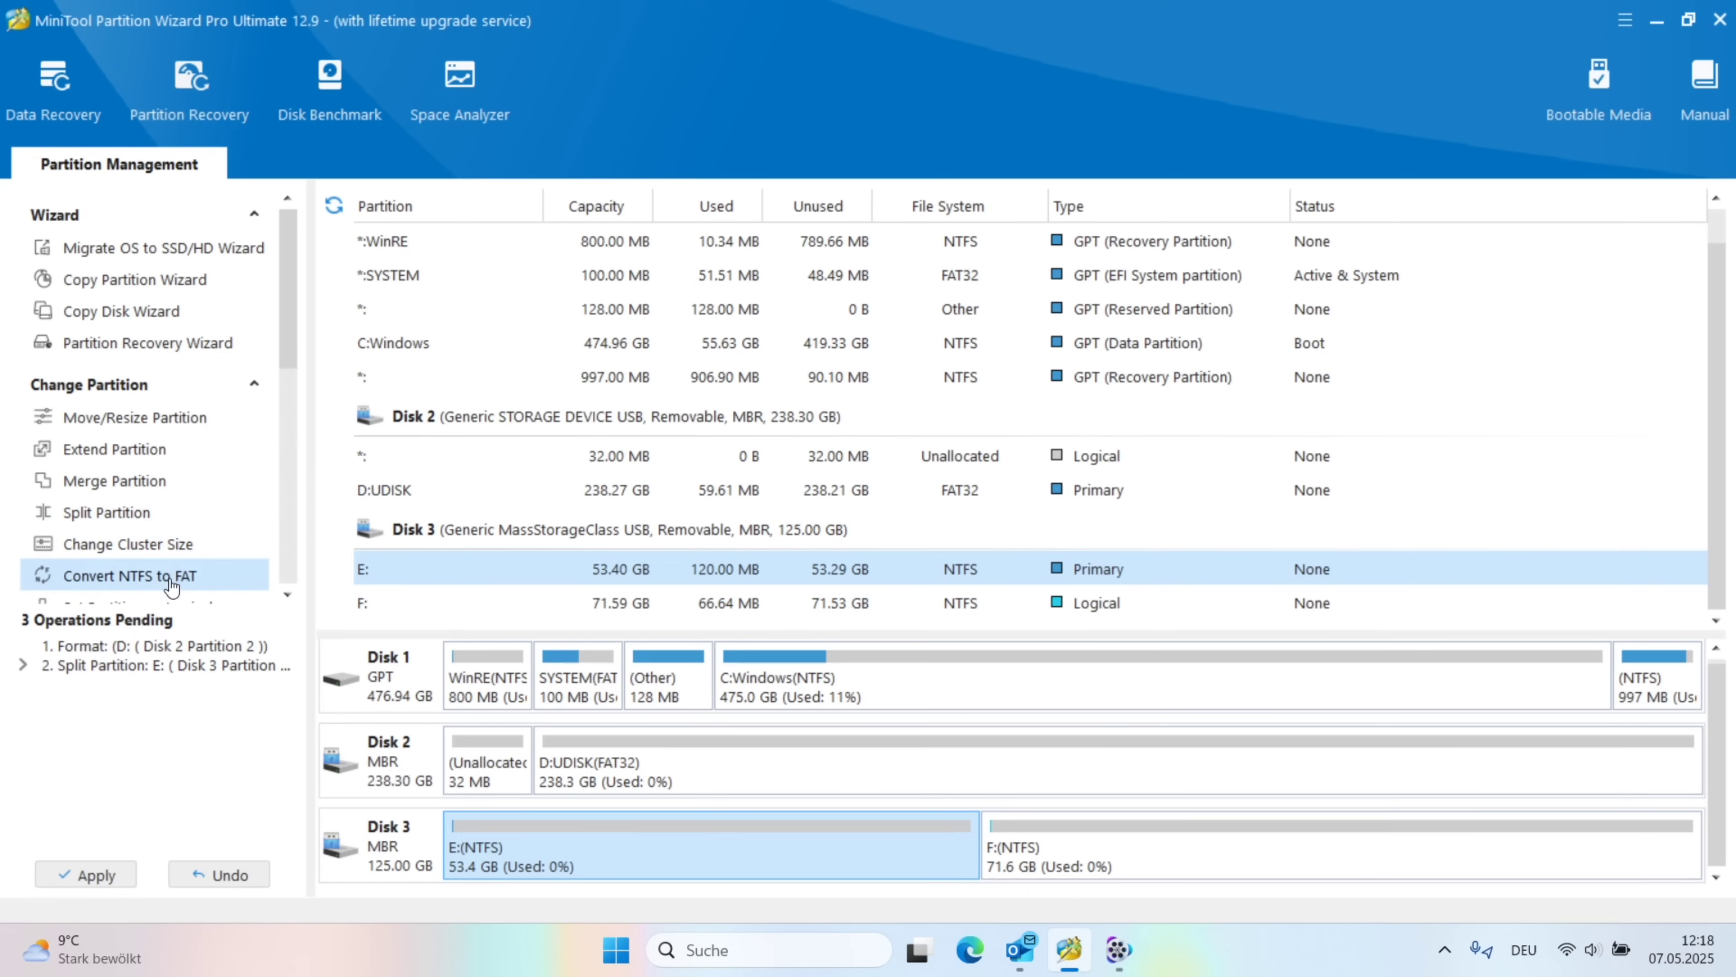
Look through the available partition operations, and undo the pending split of E: and format of D:
{"action": "scroll", "coordinate": [282, 348], "scroll_direction": "down", "scroll_amount": 3}
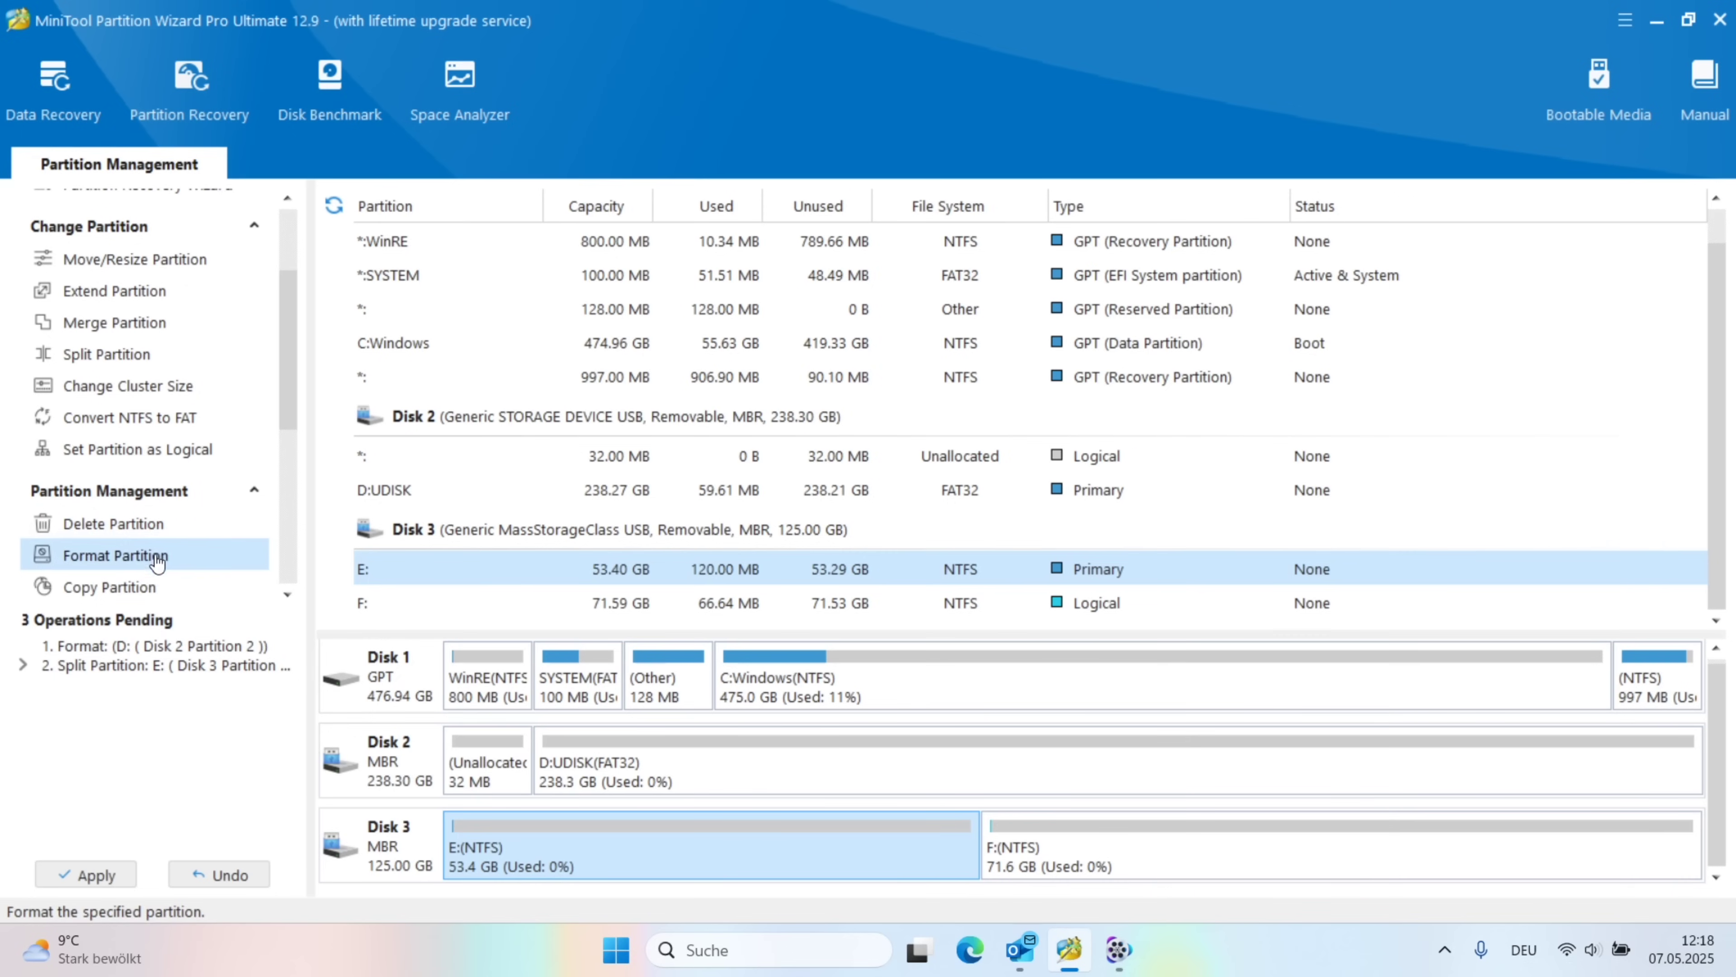
{"action": "left_click_drag", "start_coordinate": [278, 386], "coordinate": [294, 272]}
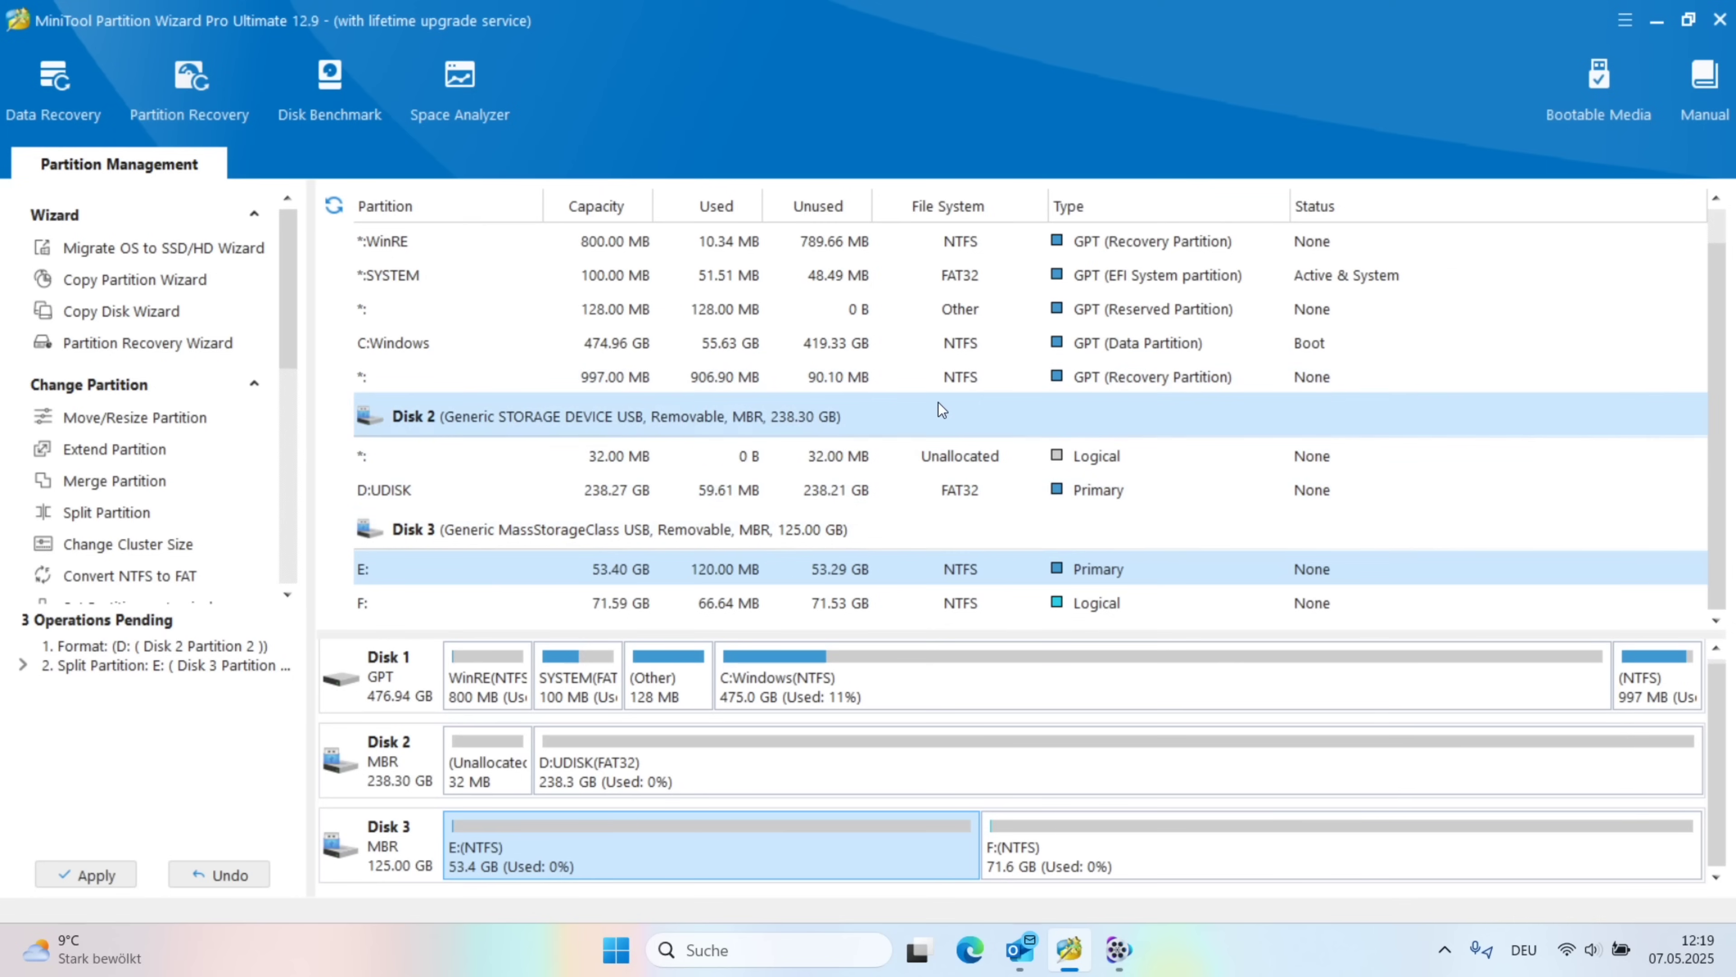
{"action": "left_click", "coordinate": [244, 871]}
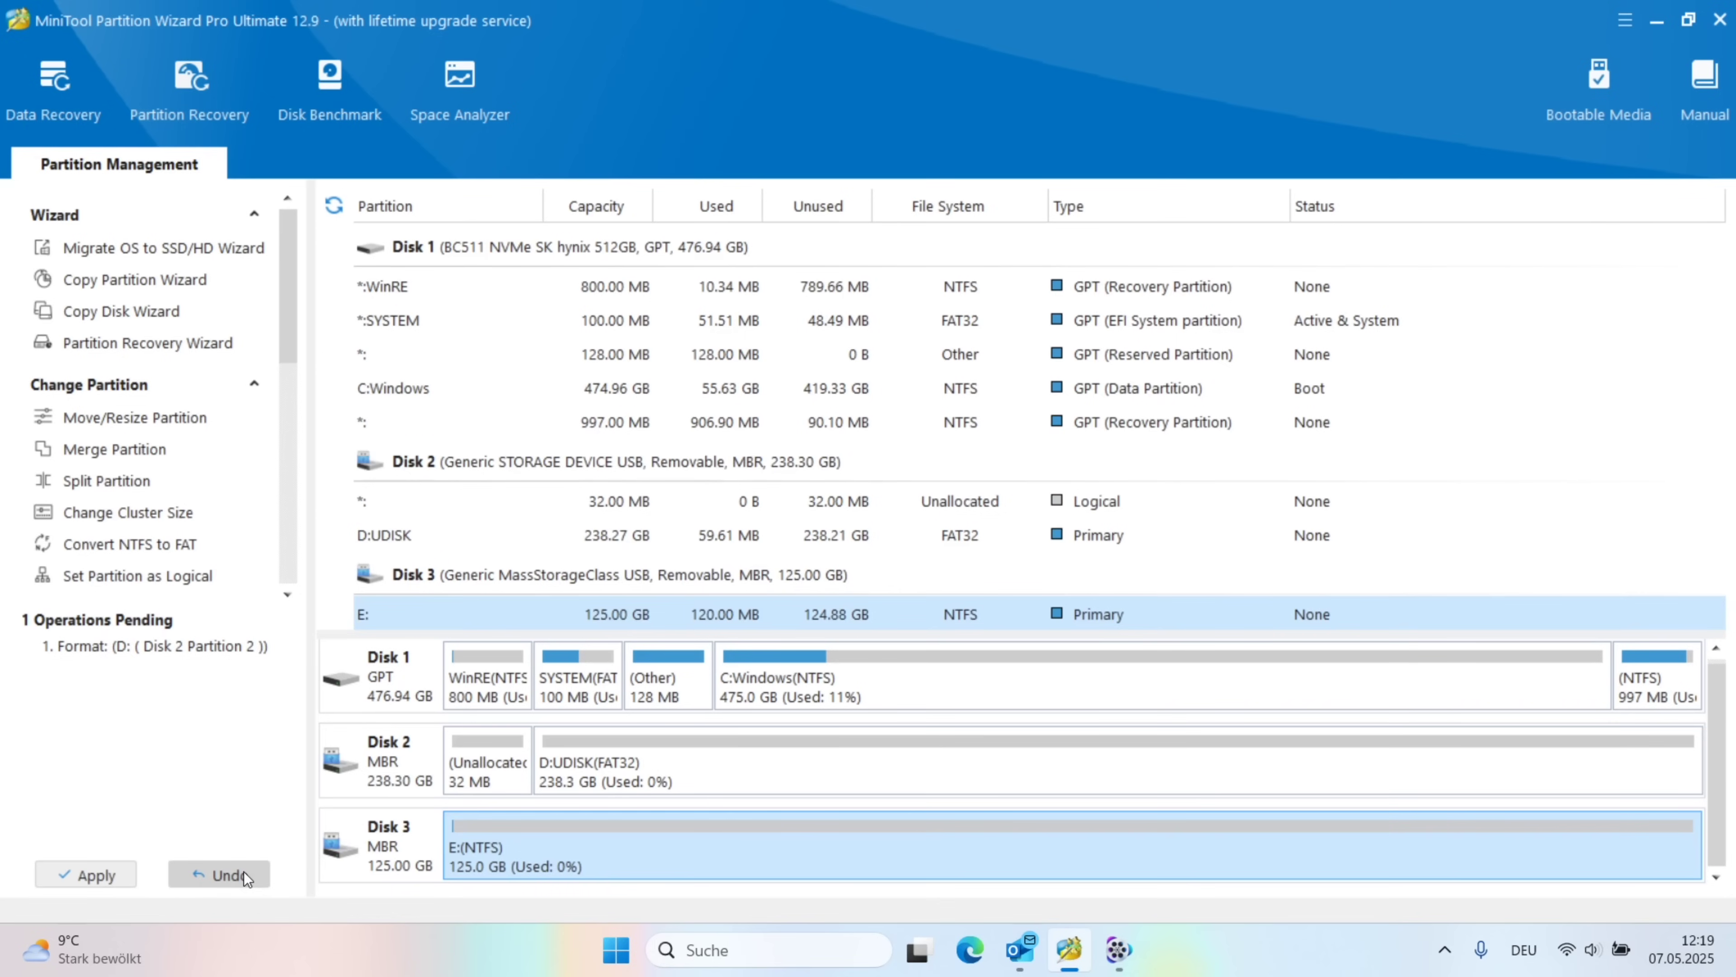
{"action": "left_click", "coordinate": [245, 872]}
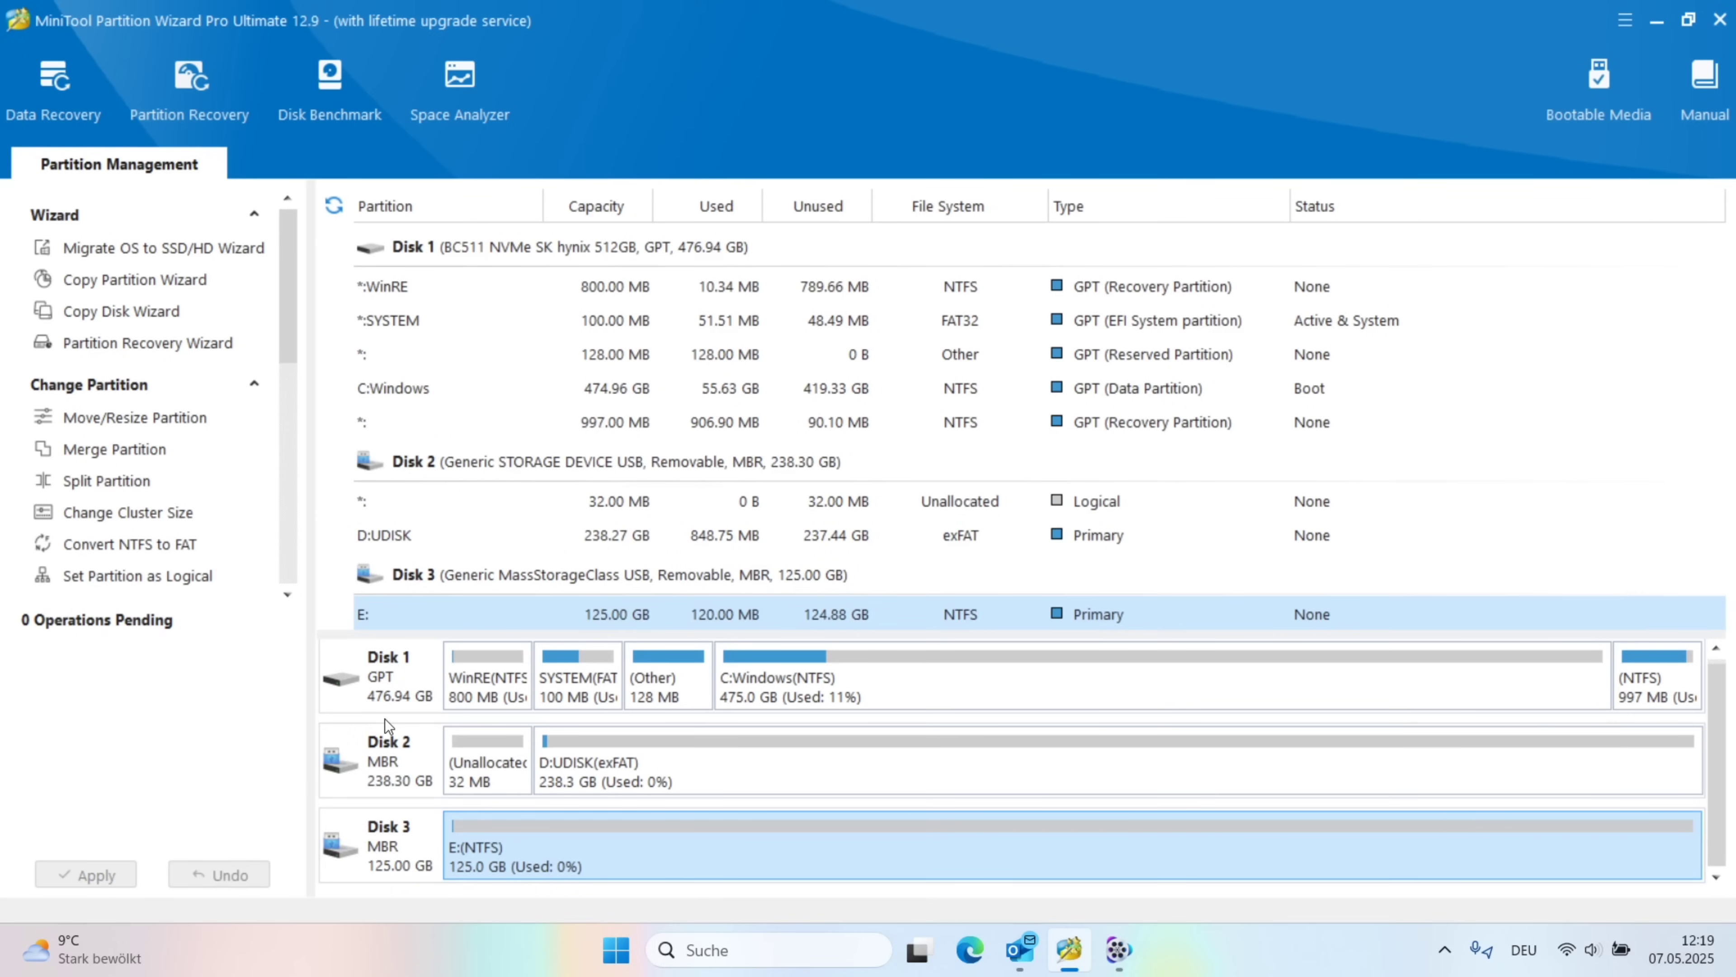